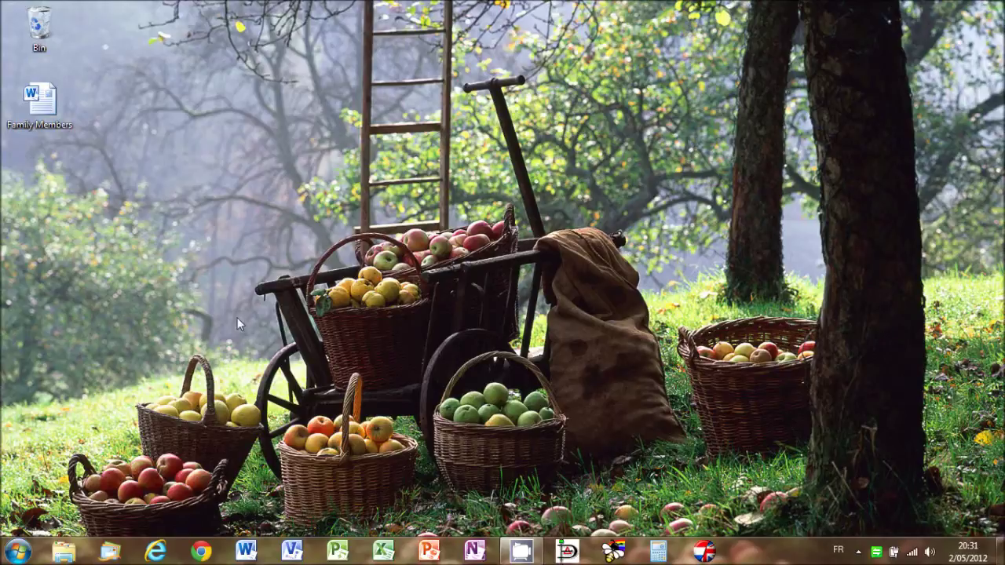
Launch Microsoft Project and open the Project Options for the new blank project.
click(338, 551)
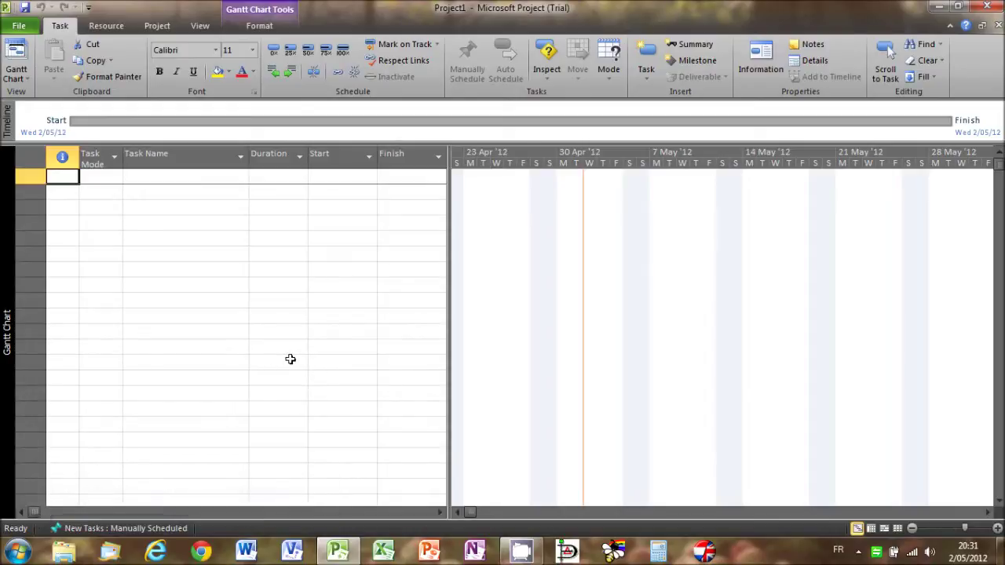
click(19, 25)
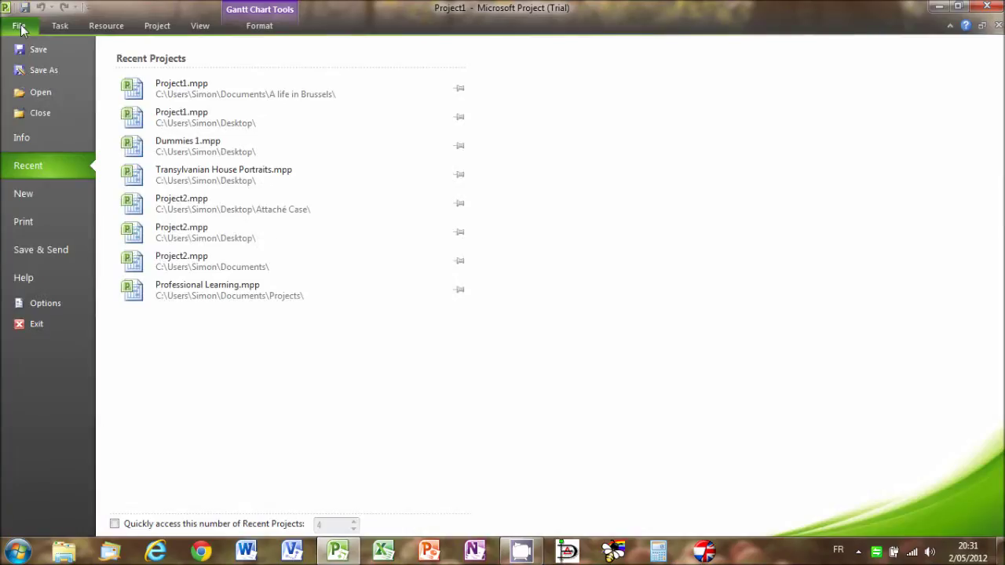
click(42, 303)
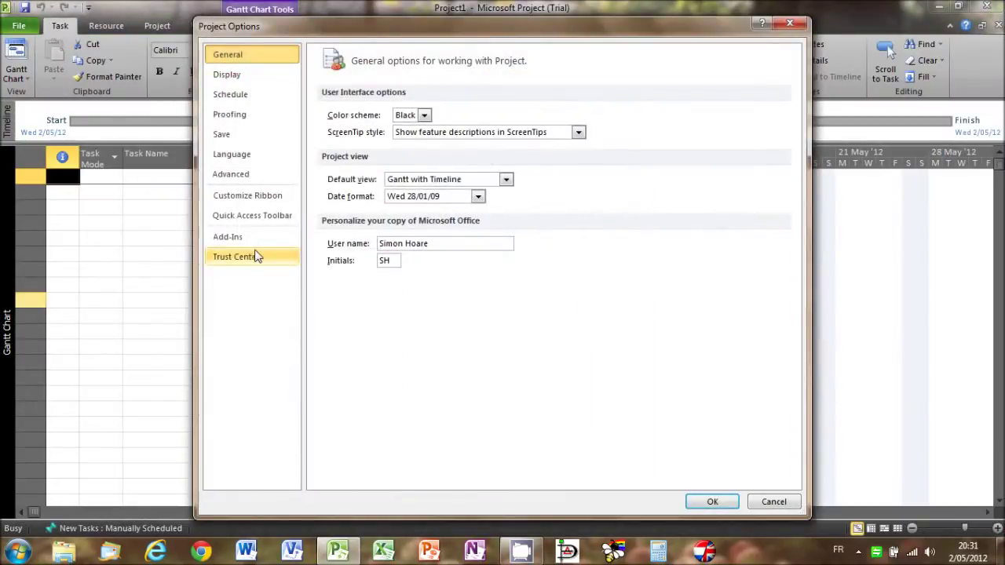
Review the advanced options, including the available methods for the default task Earned Value calculation.
click(239, 178)
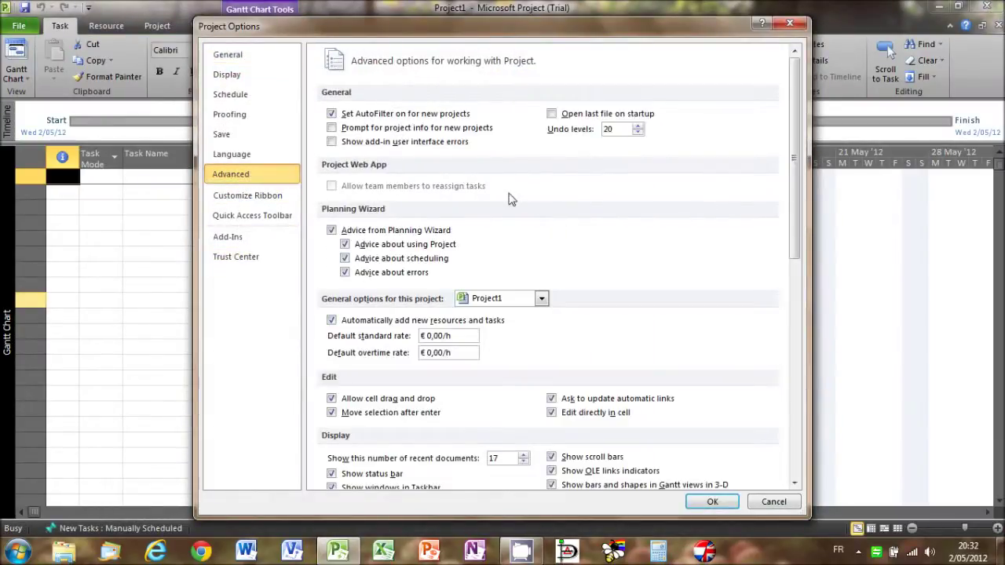
drag(793, 196, 793, 351)
scroll(770, 389, down, 5)
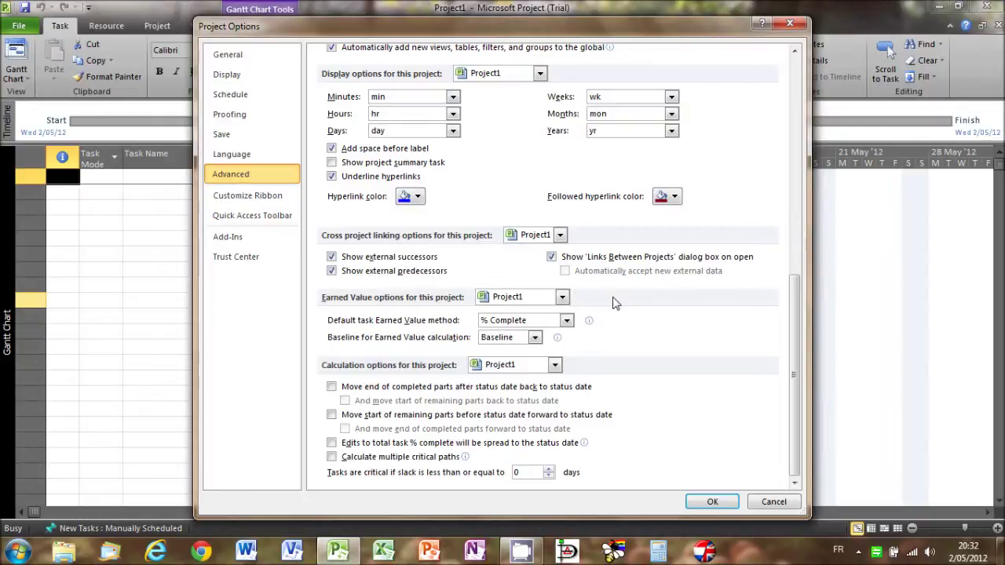
click(569, 322)
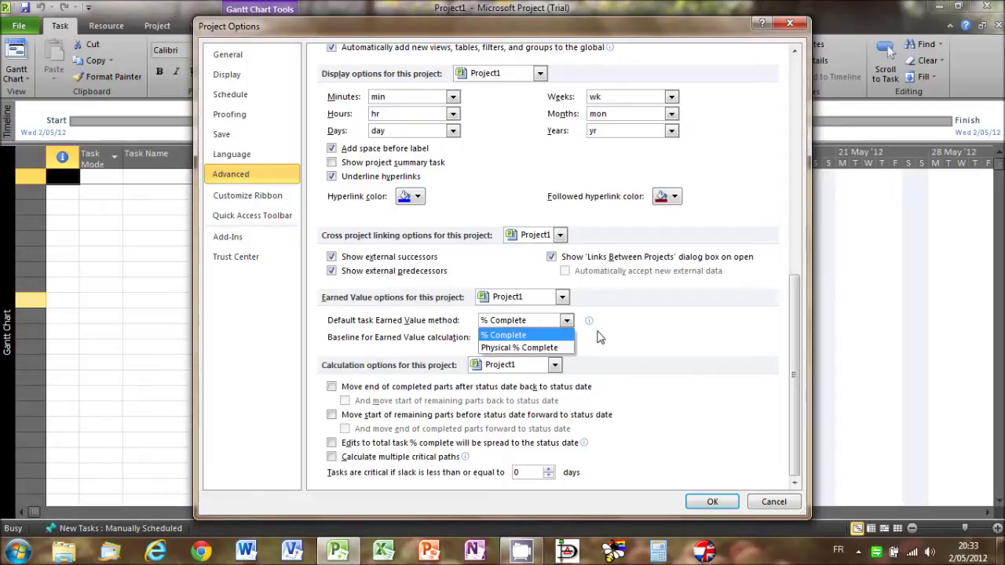
click(597, 338)
Set newly created tasks in this project to Auto Scheduled in the scheduling options.
click(230, 95)
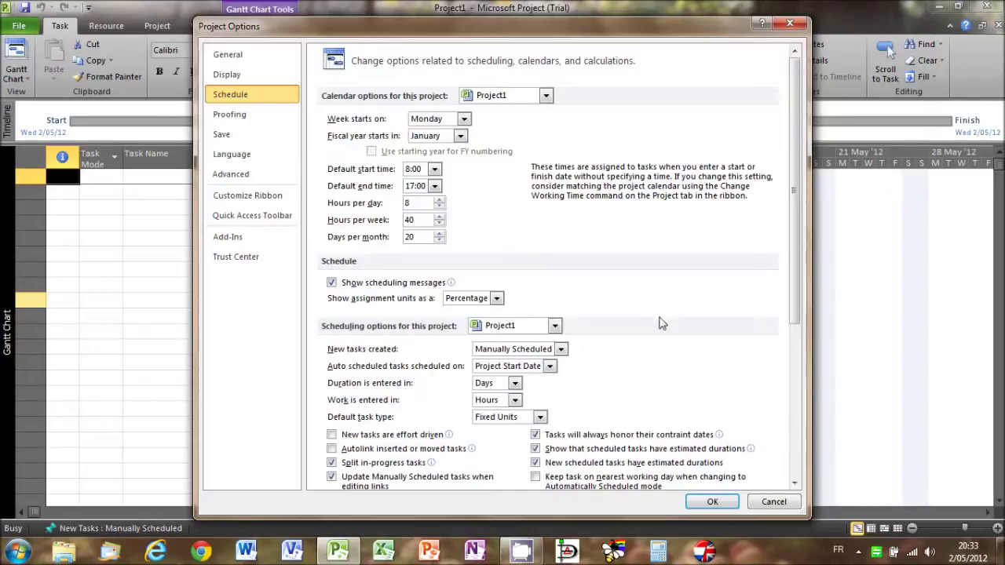
click(562, 350)
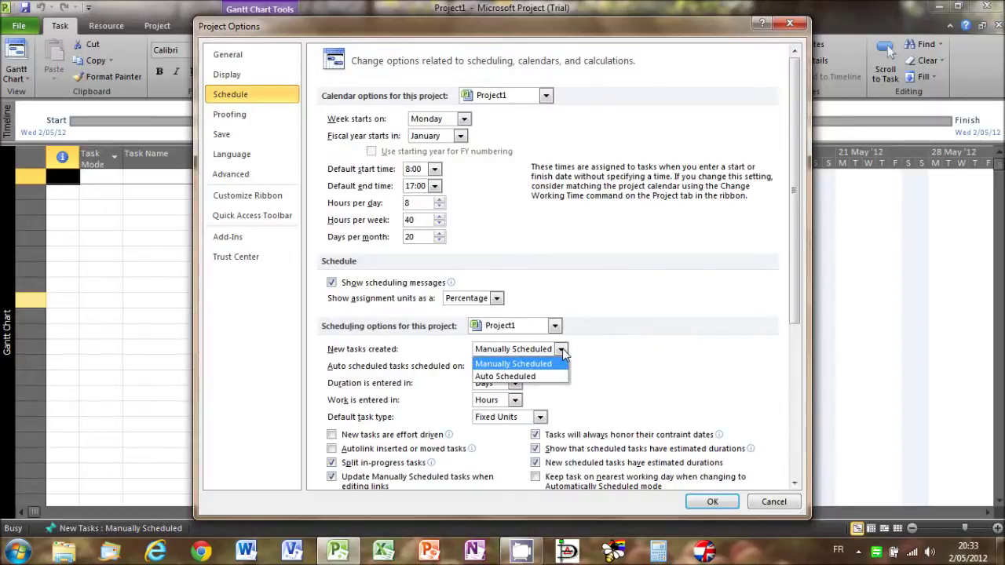
click(534, 377)
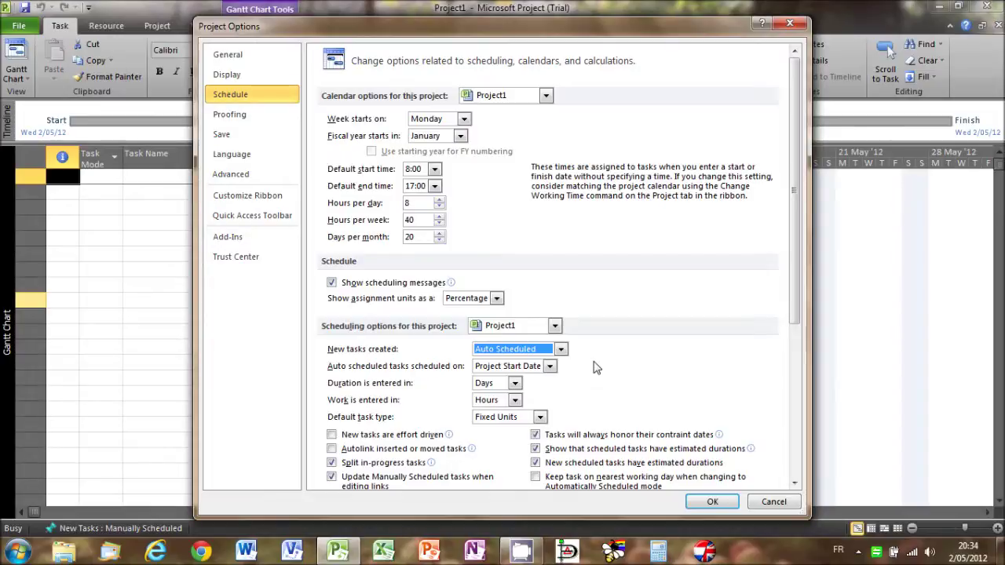
click(709, 502)
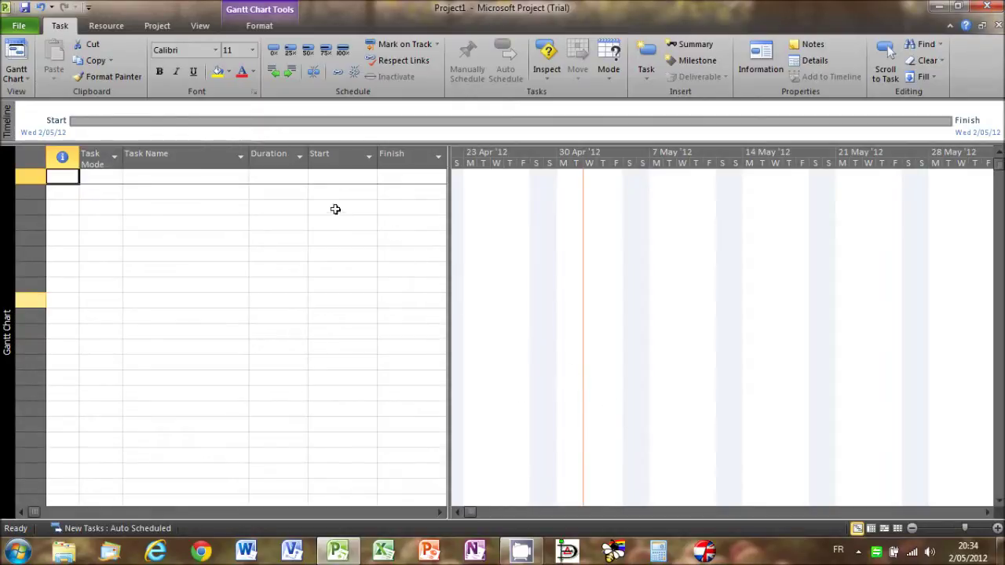
Set the project's start date to 30/04/12 and its current date to 29/04/12 in the project information.
click(151, 26)
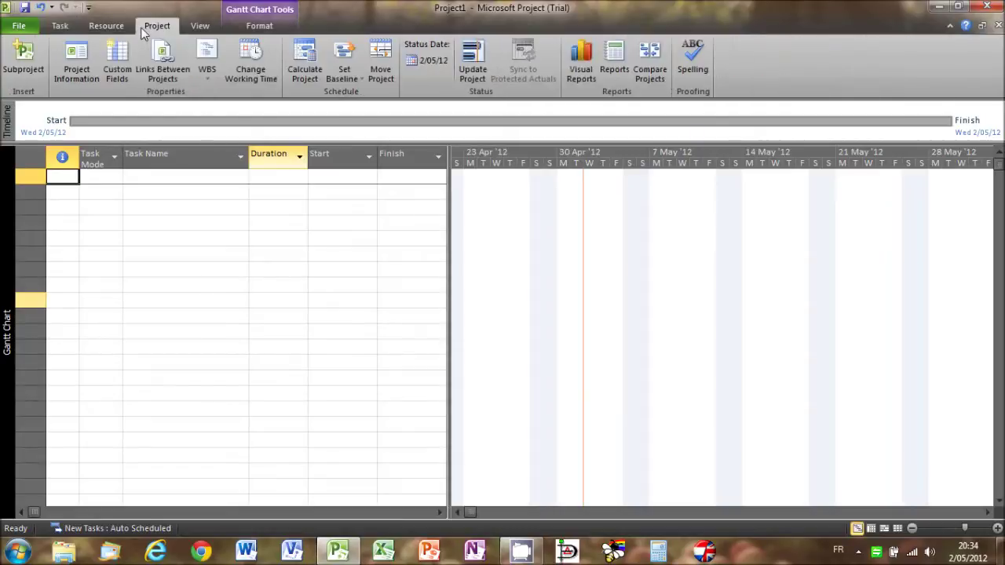
click(65, 67)
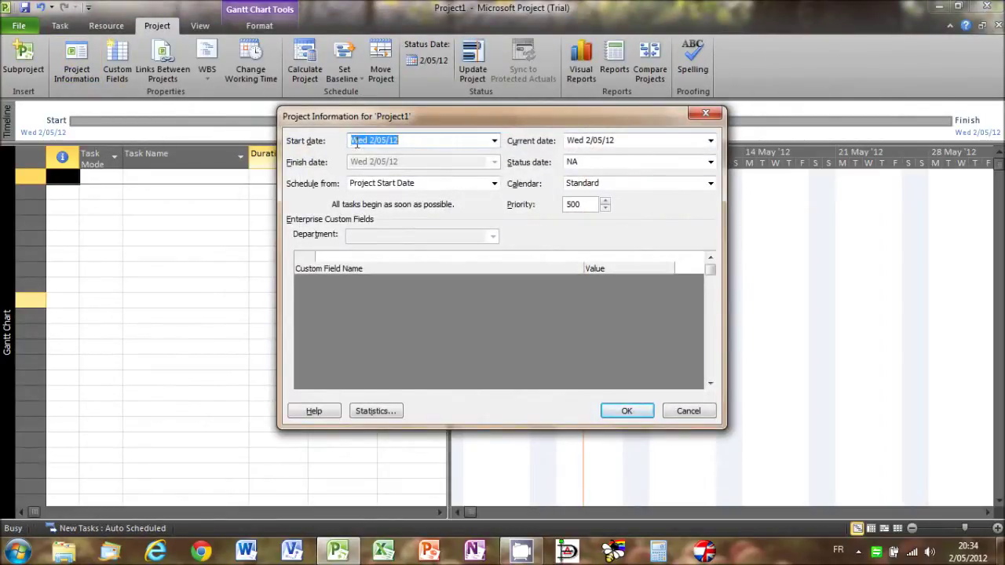
text(30/04/12)
click(594, 147)
click(589, 140)
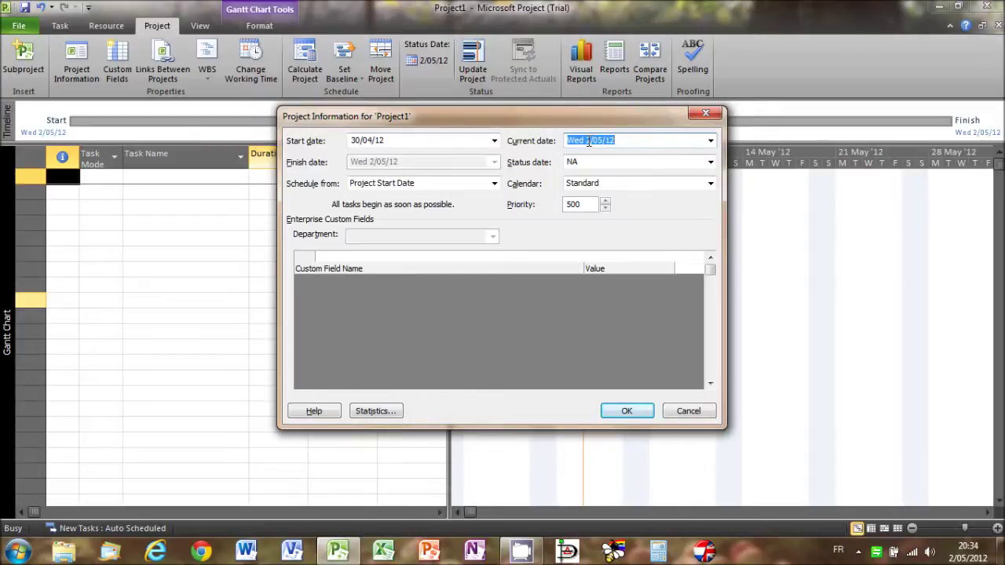
text(29/04/12)
click(624, 412)
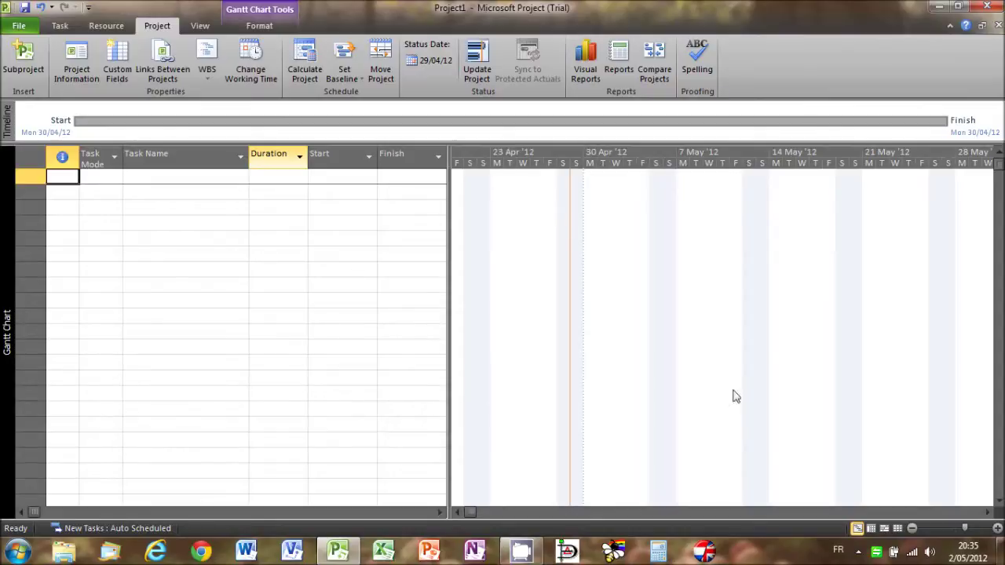
Open the Family Members document from the desktop in Word and copy its heading and entire bulleted list.
click(1000, 553)
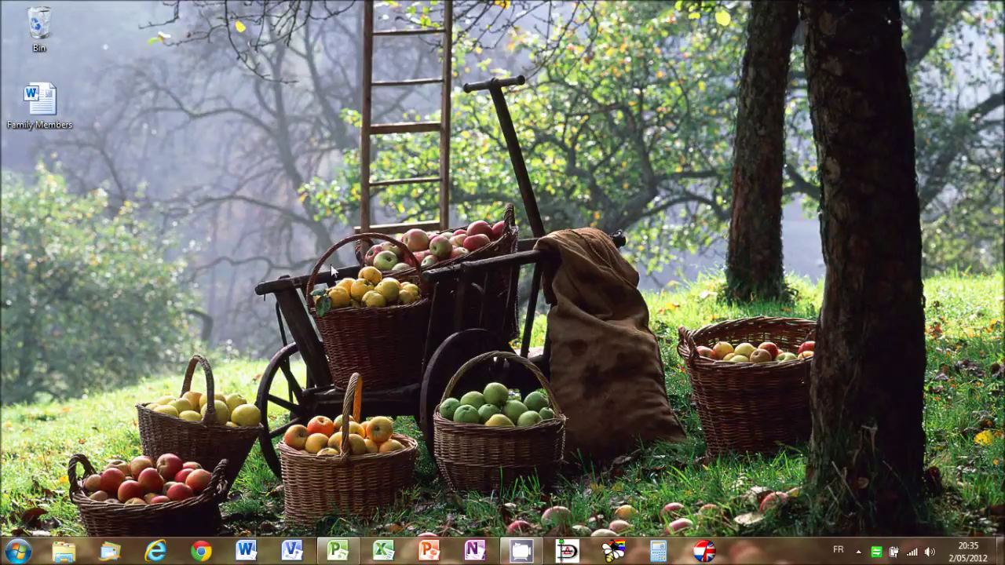
double_click(41, 110)
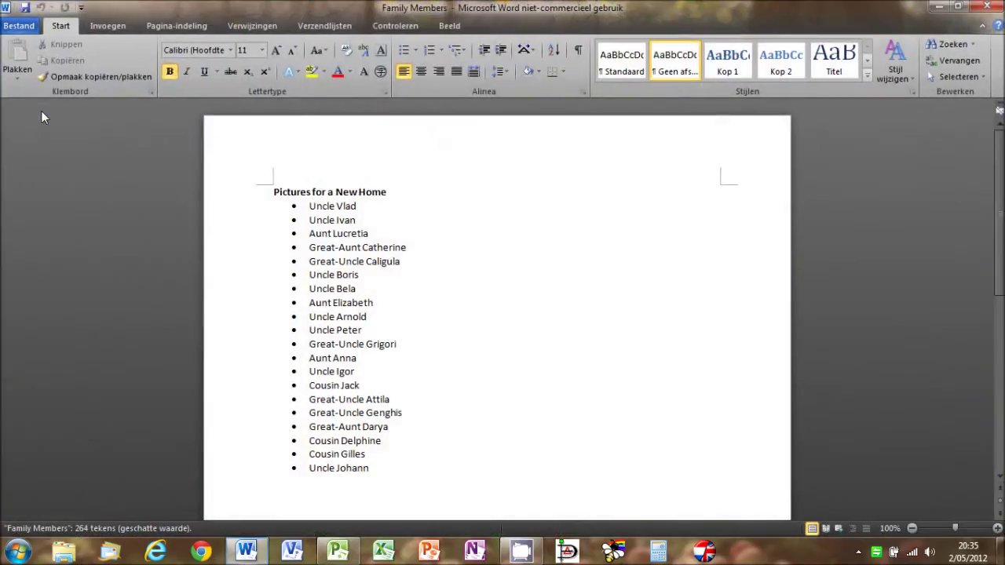
drag(269, 226, 399, 506)
key(ctrl+c)
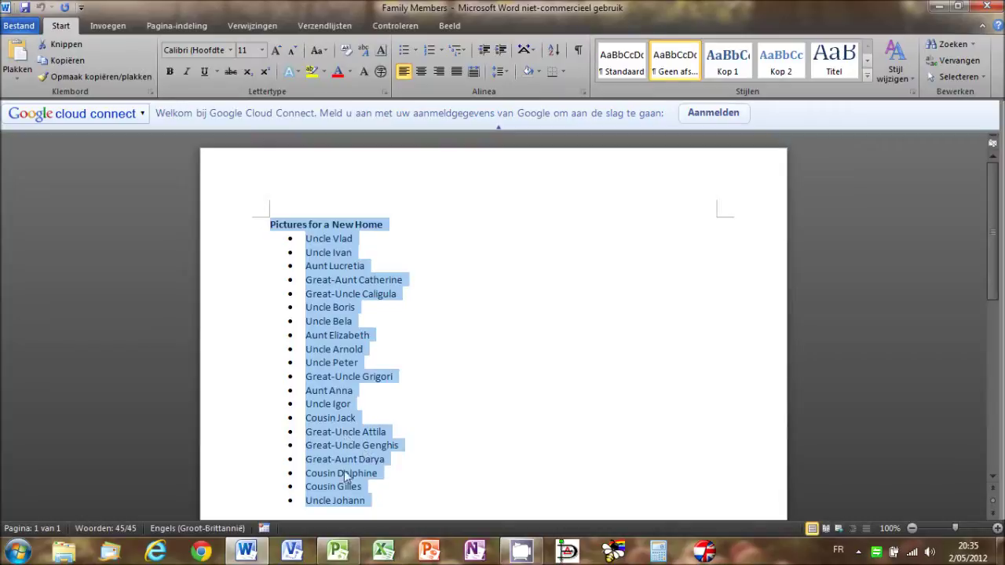
Switch back to Microsoft Project and paste the copied list as task names from the first row, matching the destination formatting.
click(338, 551)
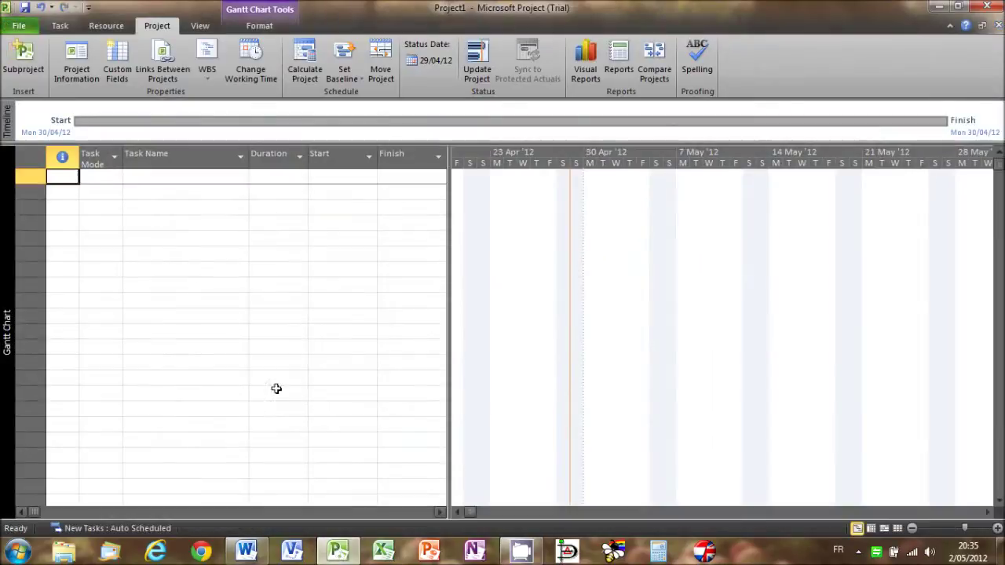
click(156, 178)
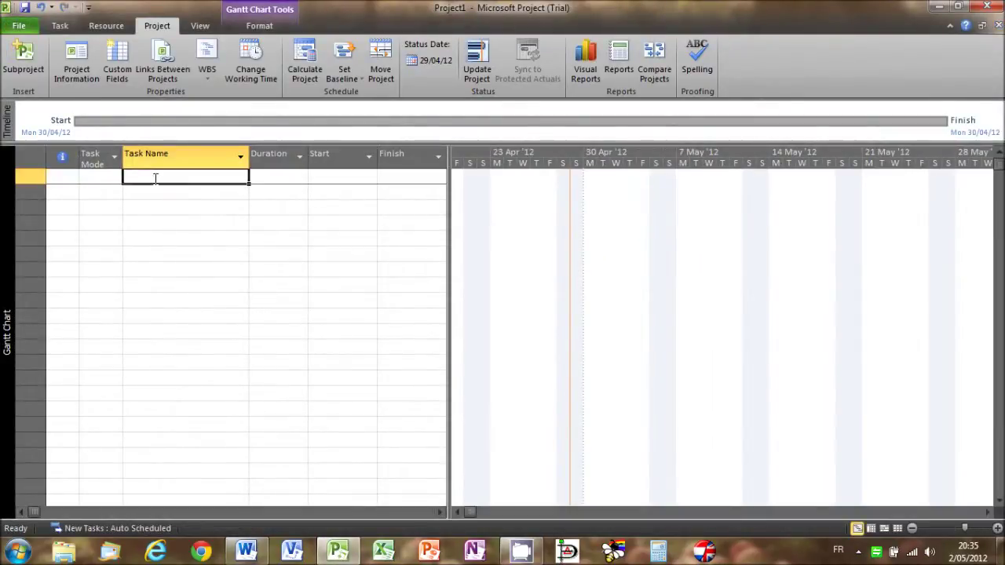
key(ctrl+v)
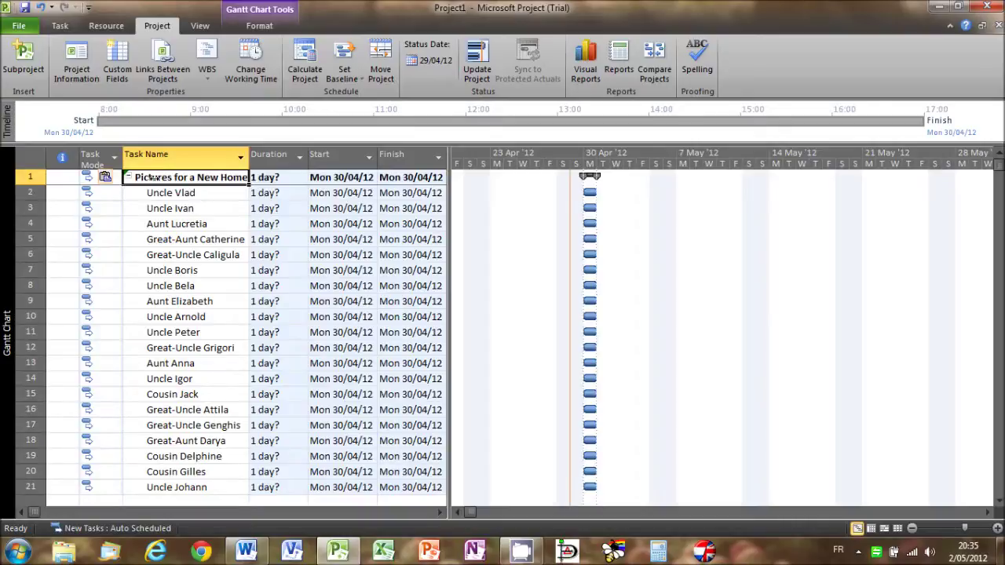
mouse_move(111, 182)
click(116, 180)
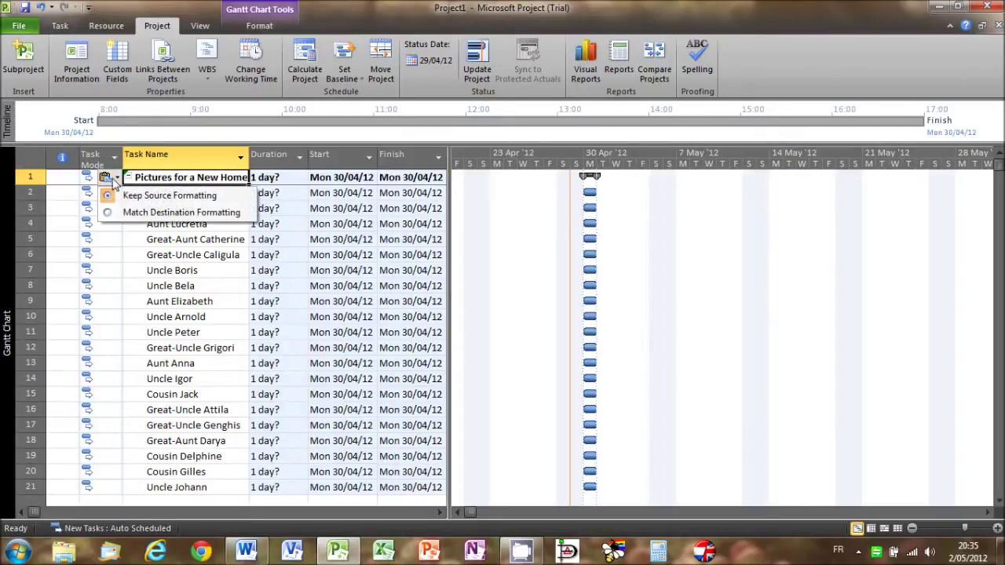
click(108, 215)
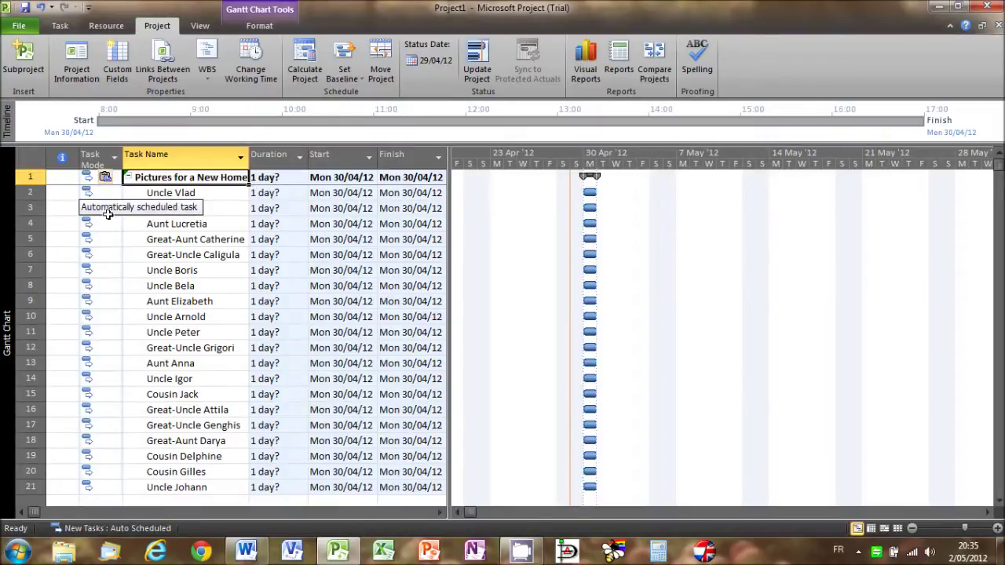
Give all the subtasks under Pictures for a New Home, rows 2 to 21, a duration of 20d.
click(66, 196)
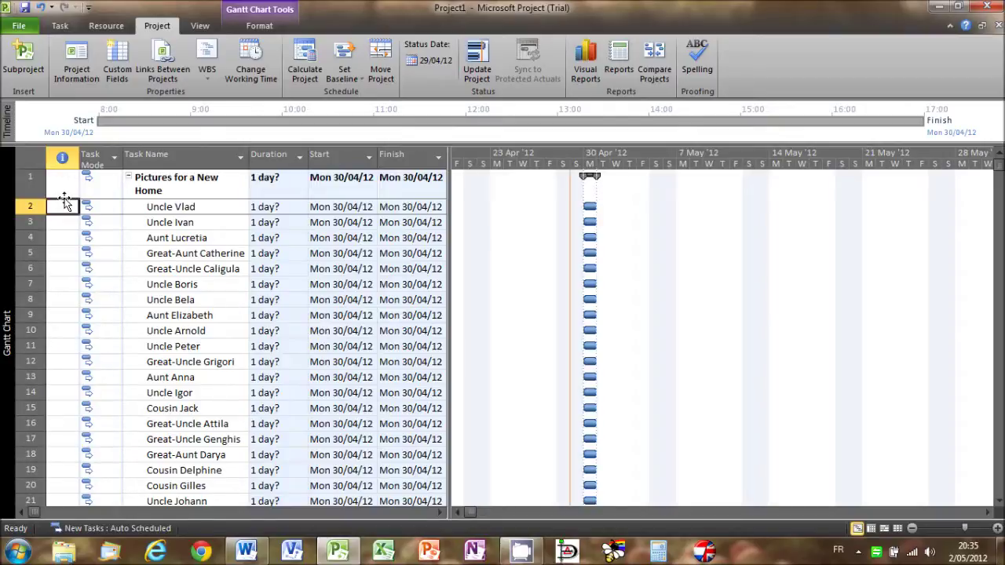
click(34, 206)
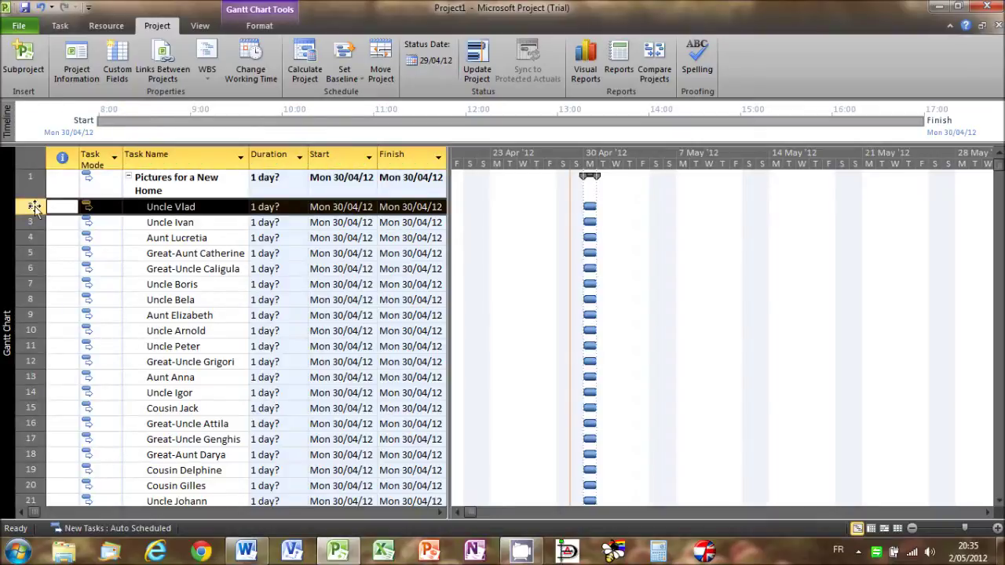
key(ctrl+shift+Down)
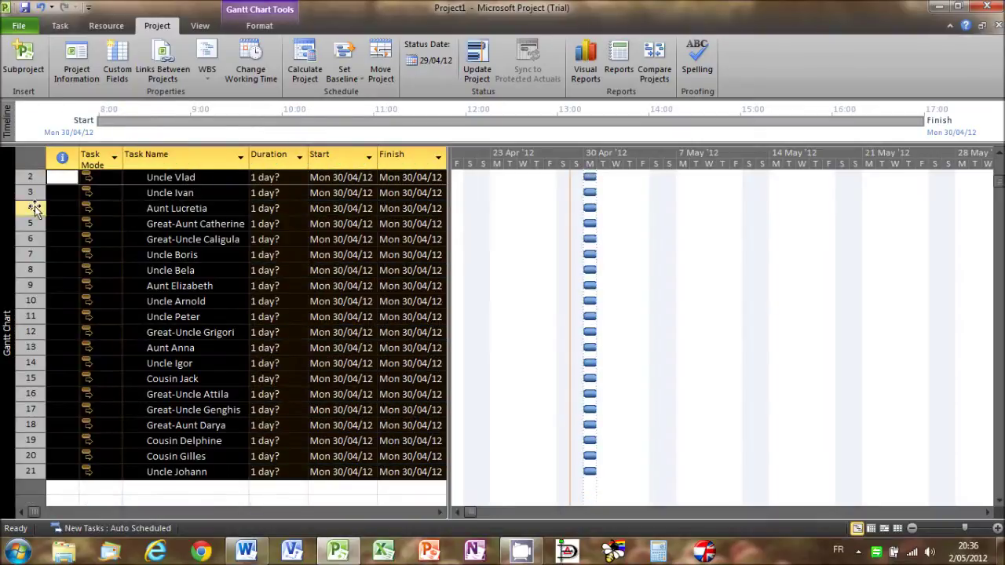
click(58, 28)
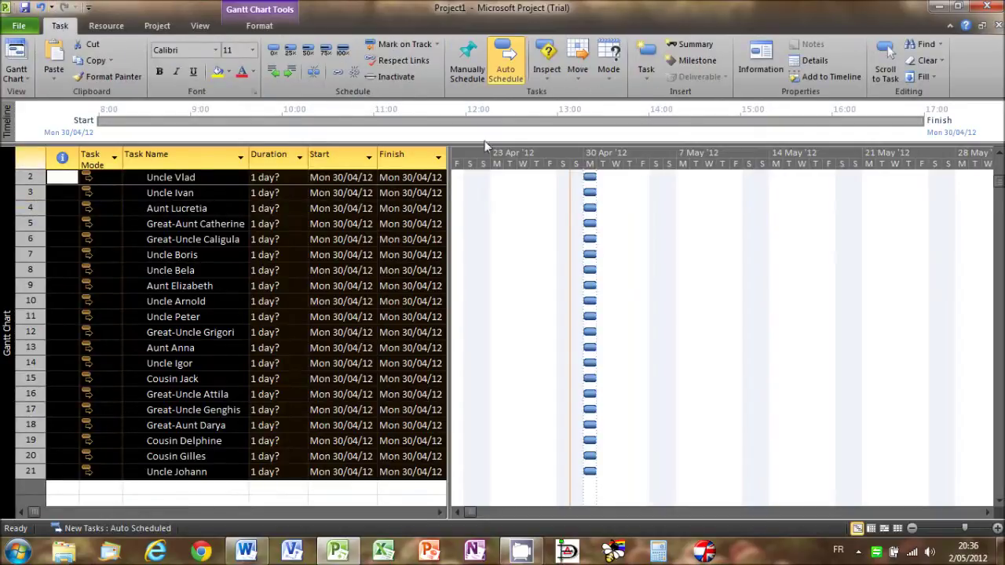
click(758, 73)
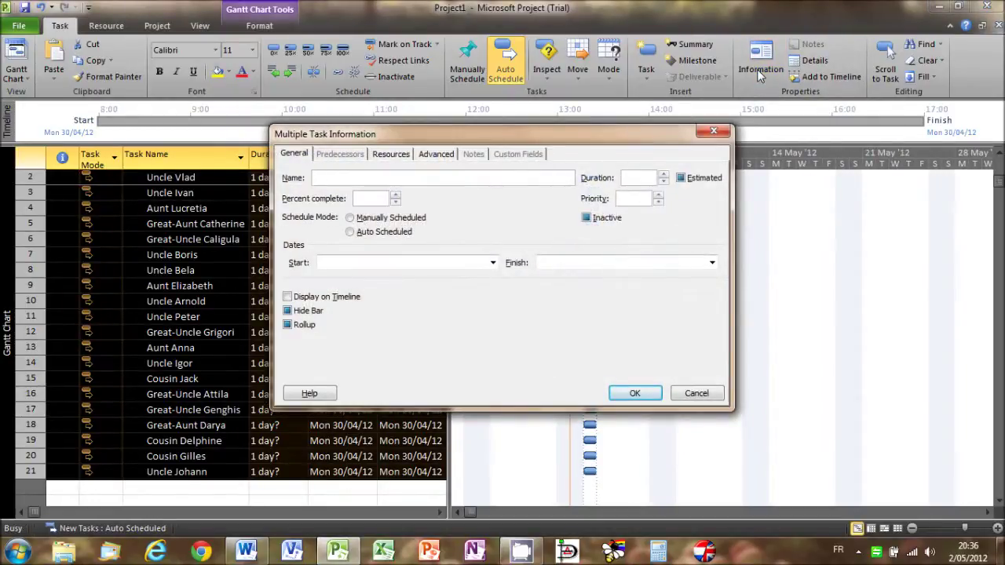
click(643, 179)
text(20d)
click(633, 393)
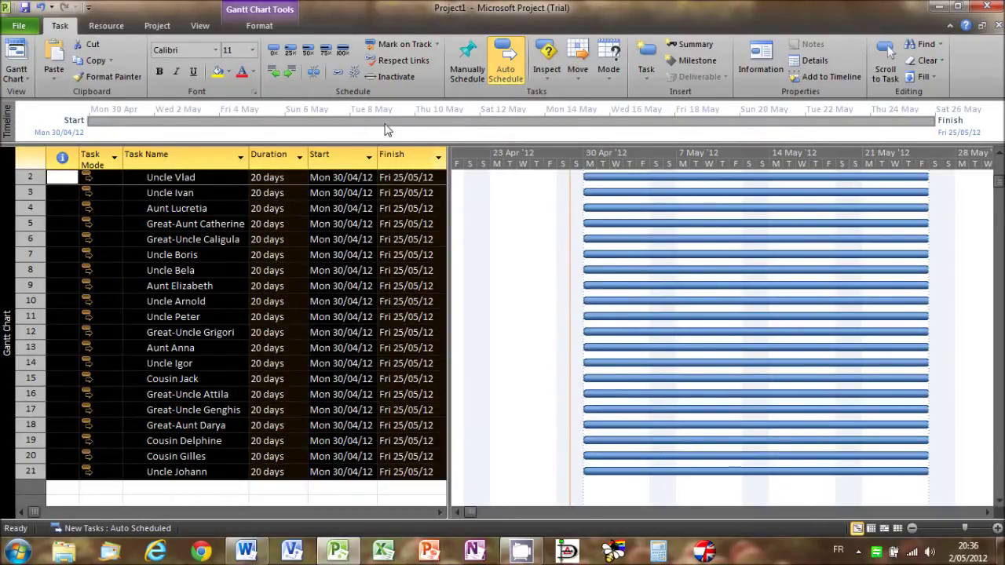
Link the selected subtasks in sequence so that each one starts after the previous one finishes.
click(316, 77)
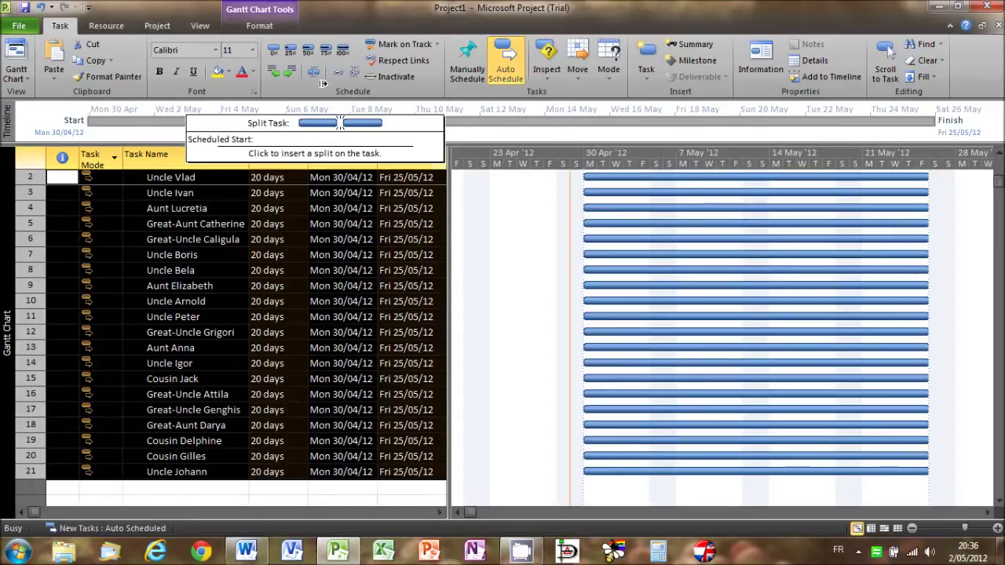
right_click(325, 88)
click(336, 75)
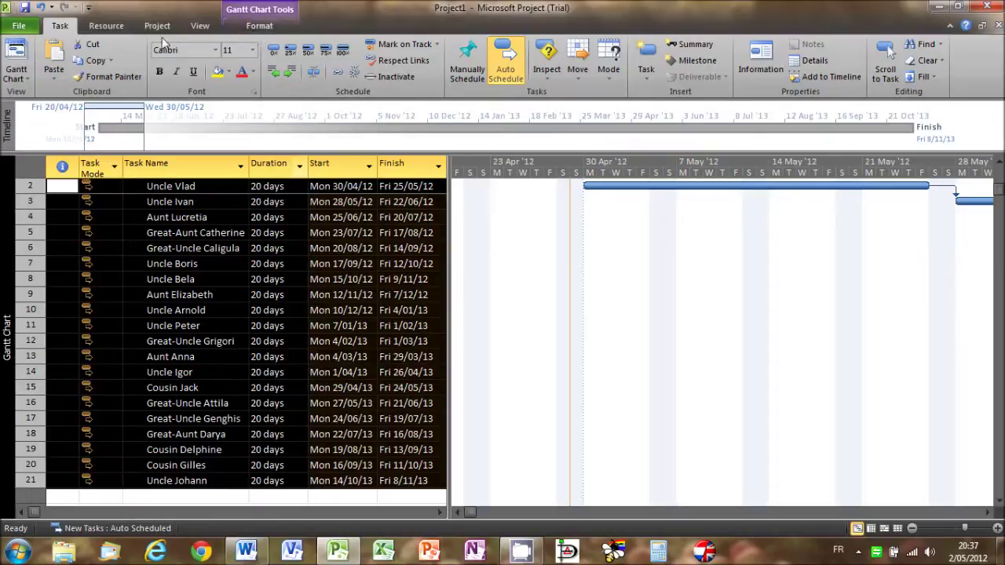
Open the Resource Sheet and enter the painter's first name as the resource name in the first row.
click(199, 28)
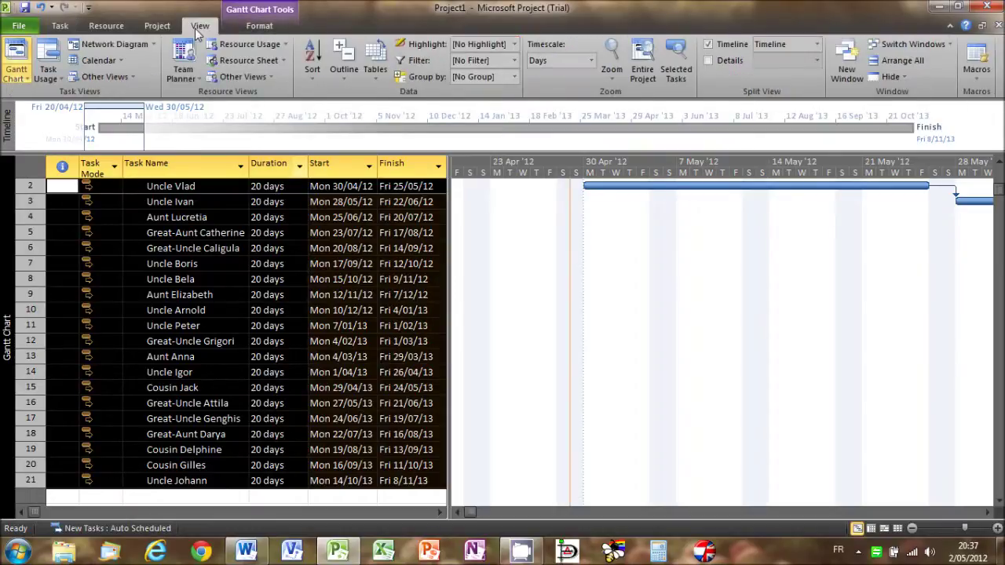
click(240, 63)
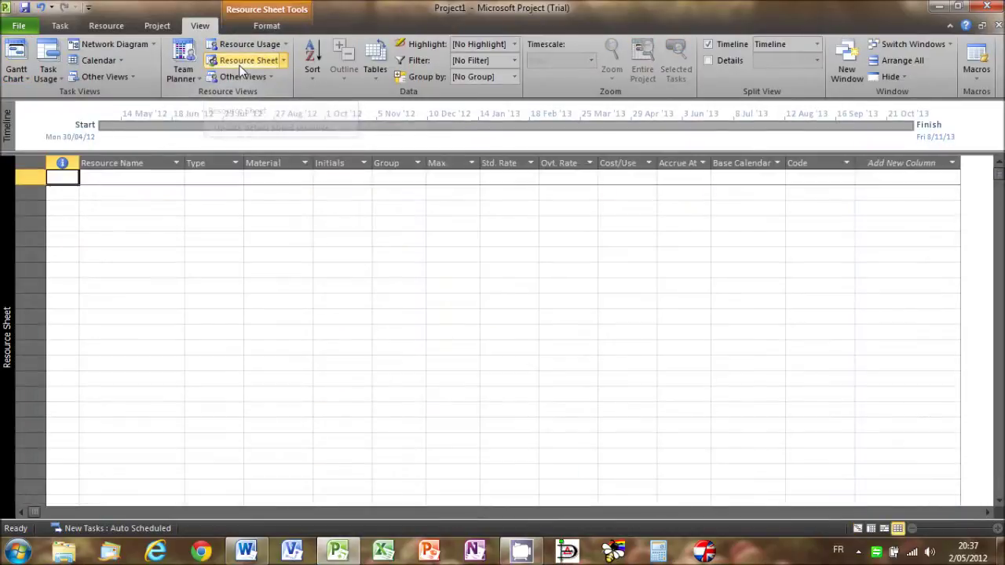
click(150, 180)
text(Istv)
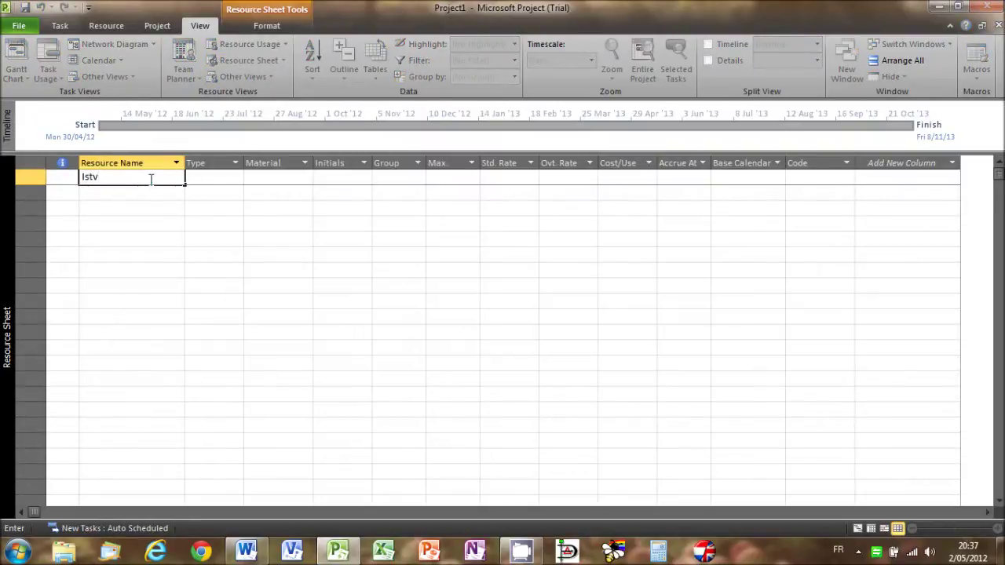
text(án)
Set the new resource's standard rate to €150,00 per day.
click(495, 180)
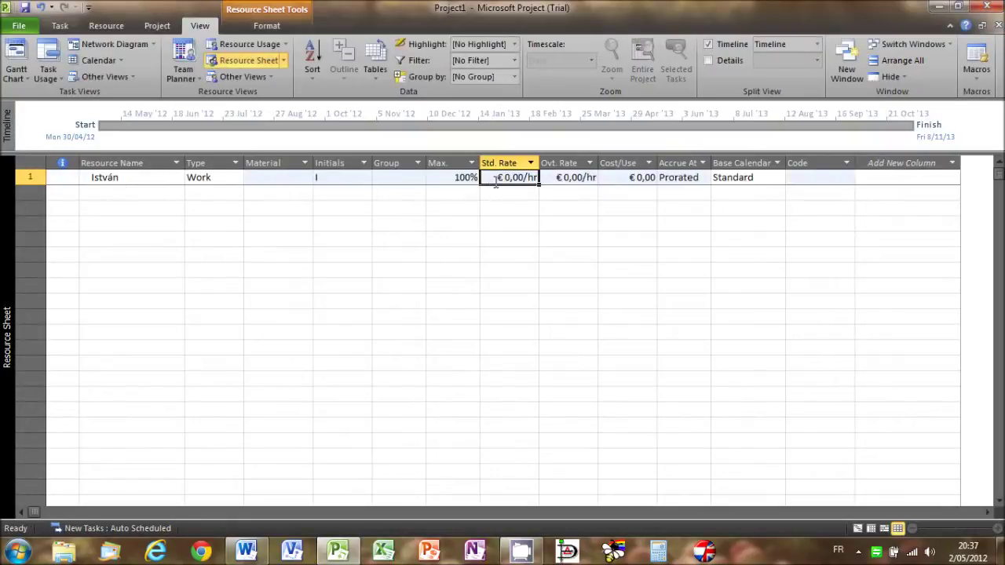
text(150)
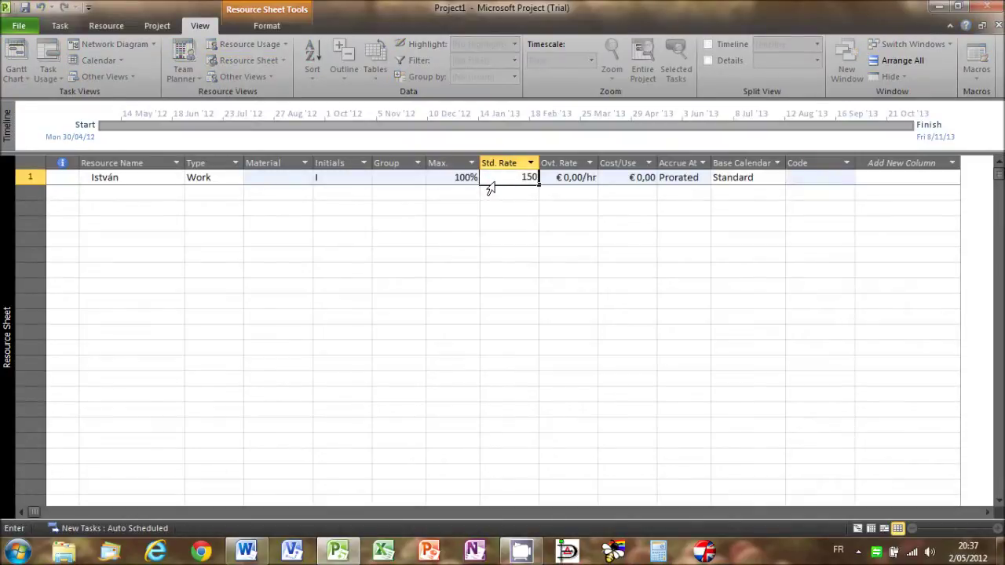
text(,00/d)
key(Return)
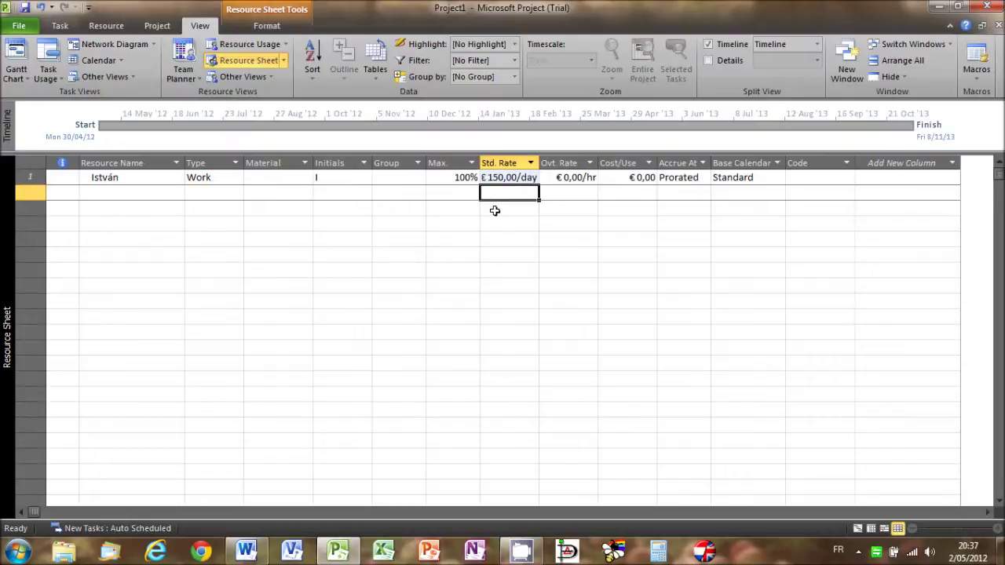
Return to the Gantt Chart, assign the resource to all subtasks in rows 2 to 21, and level that resource.
click(18, 71)
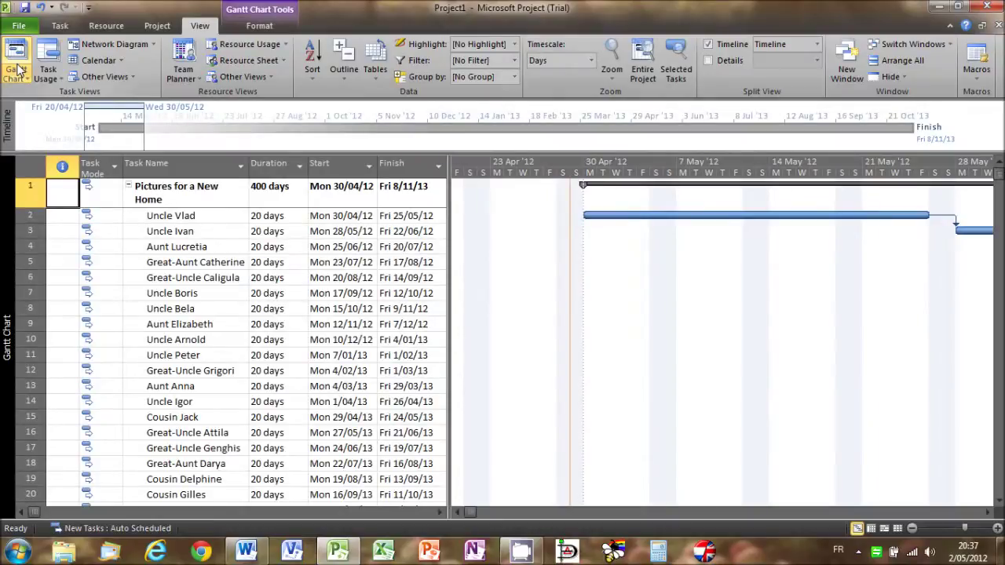
click(29, 216)
key(ctrl+shift+Down)
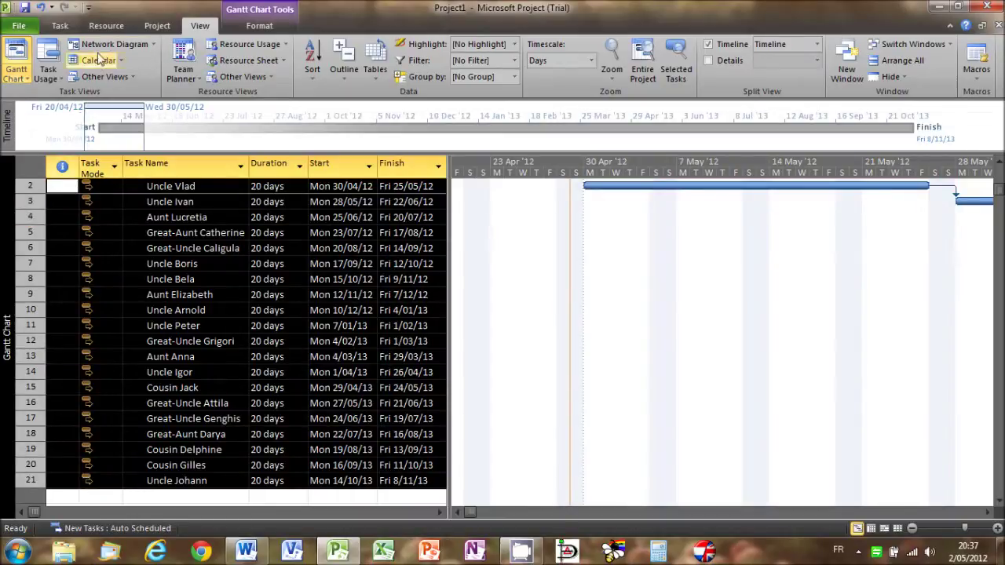
click(100, 30)
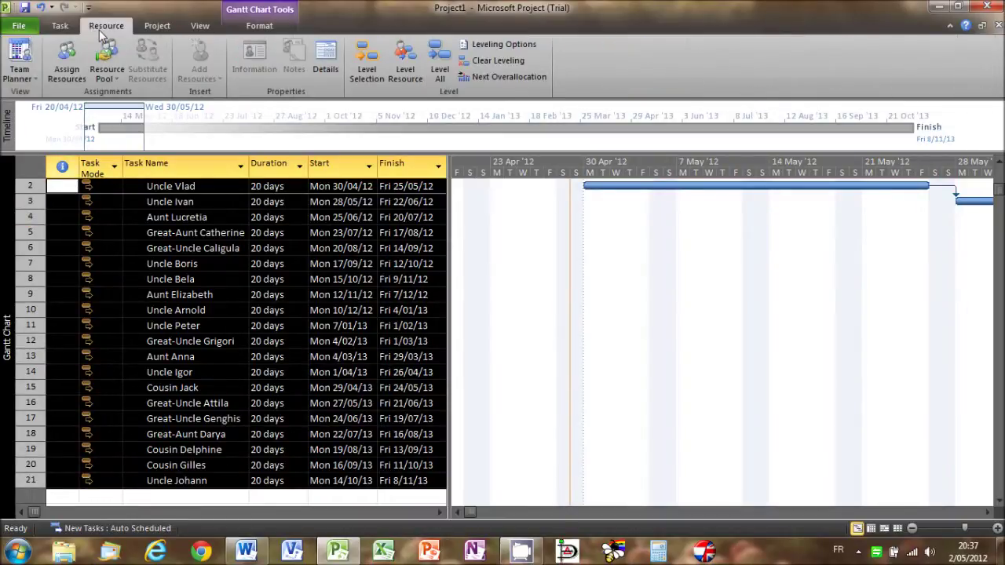
click(69, 71)
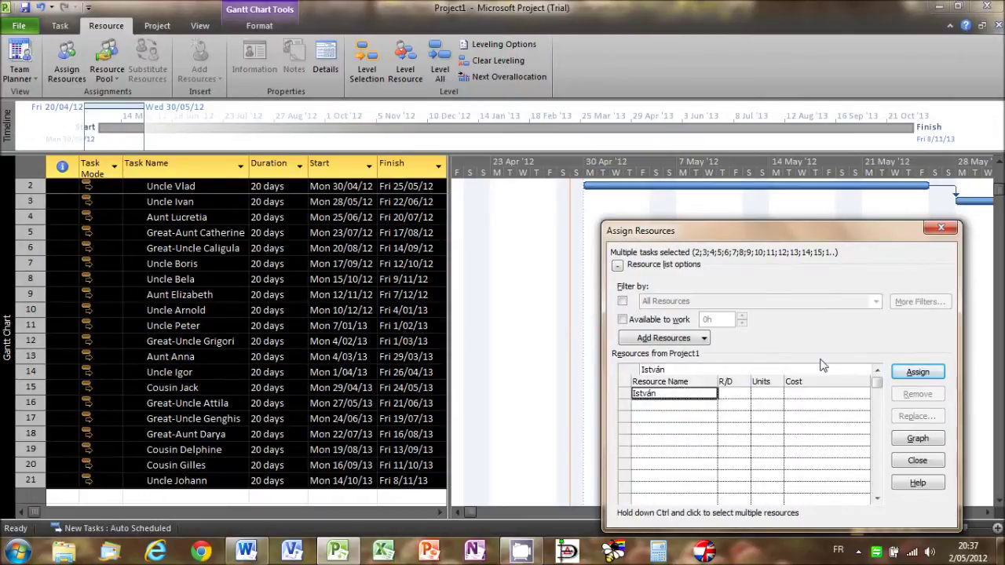
click(904, 374)
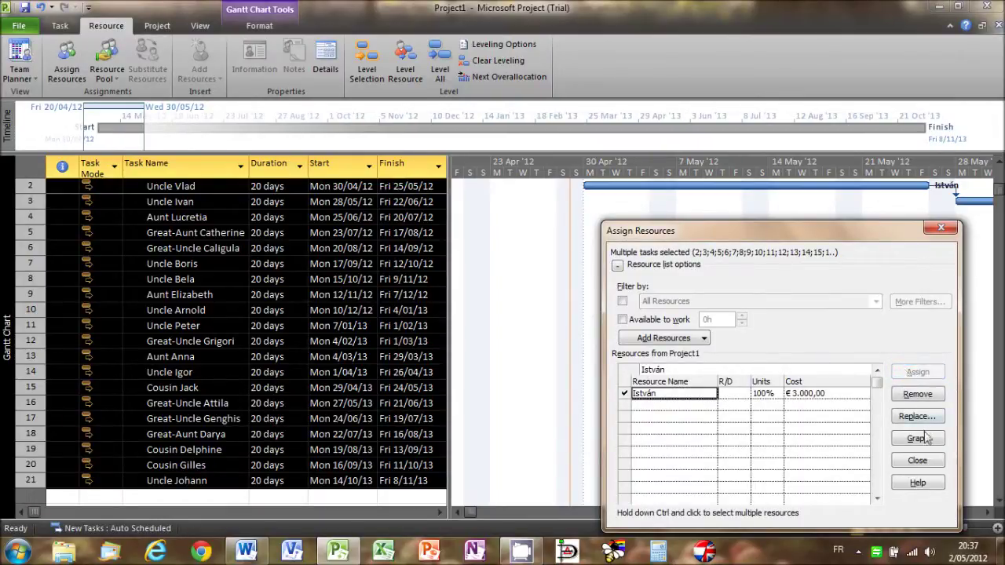
click(917, 462)
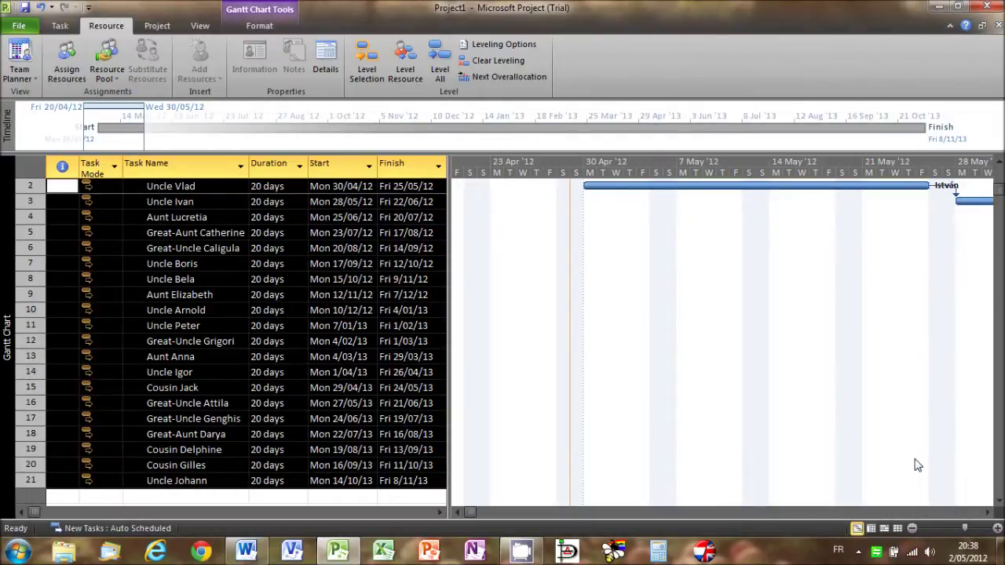
click(408, 77)
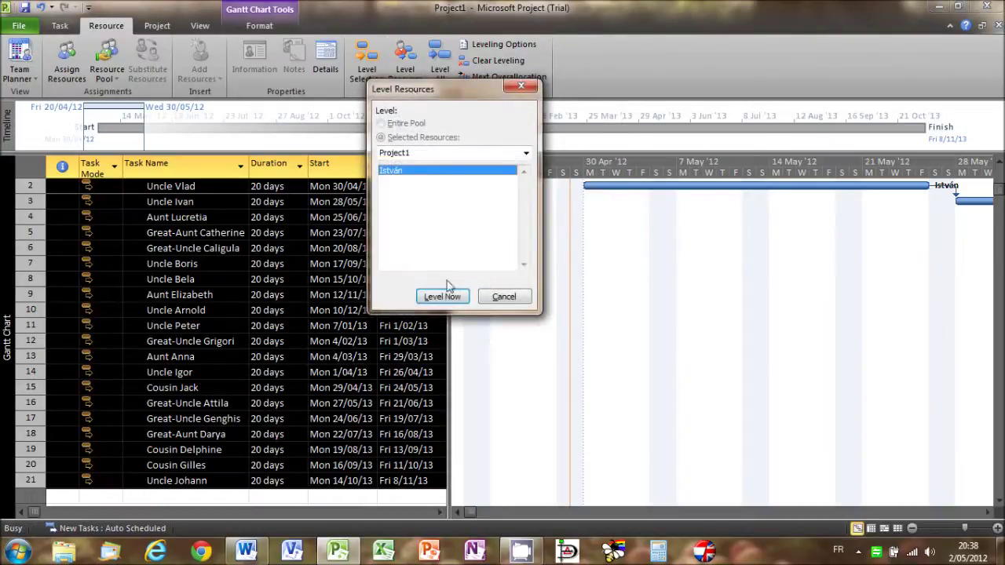
click(443, 298)
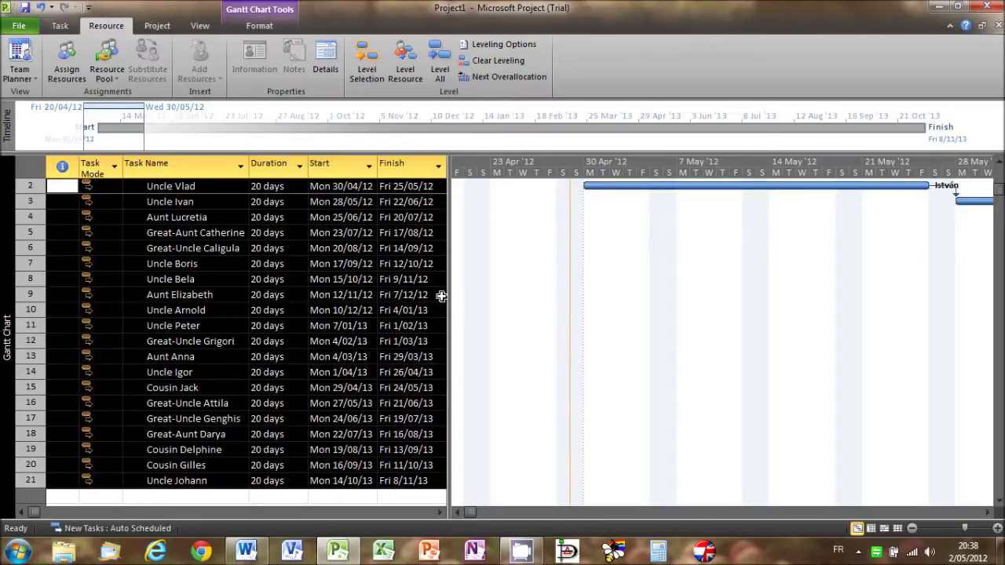
Examine the sequence of linked task bars and their resource labels across the project in the Gantt chart.
click(912, 531)
click(912, 530)
click(912, 531)
click(912, 531)
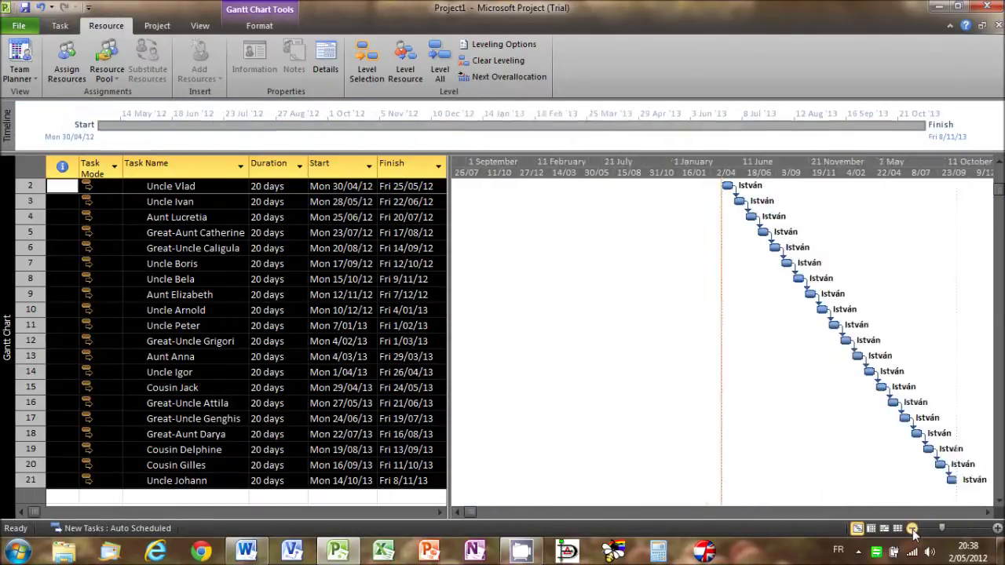
click(997, 531)
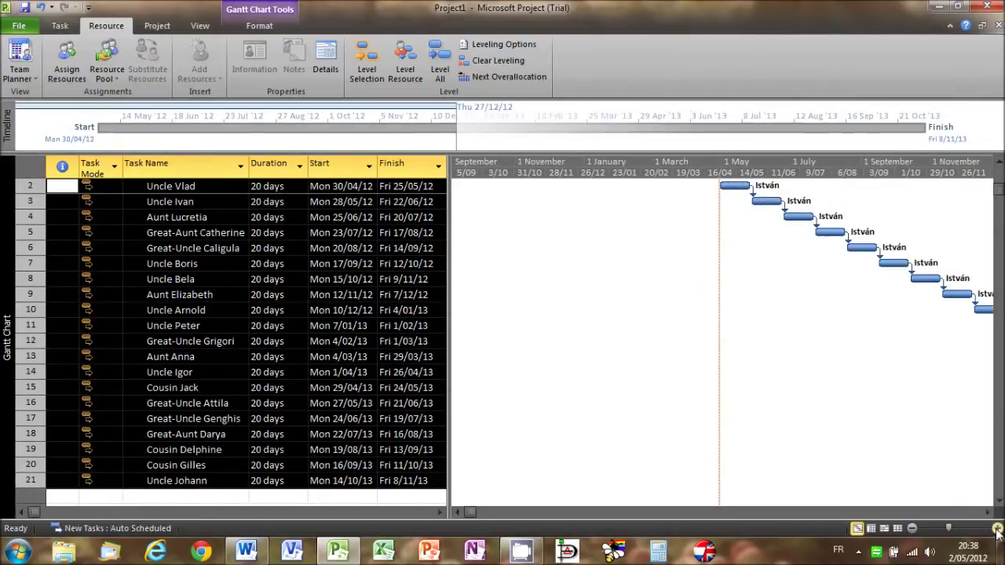
click(987, 512)
click(988, 512)
drag(988, 512, 988, 512)
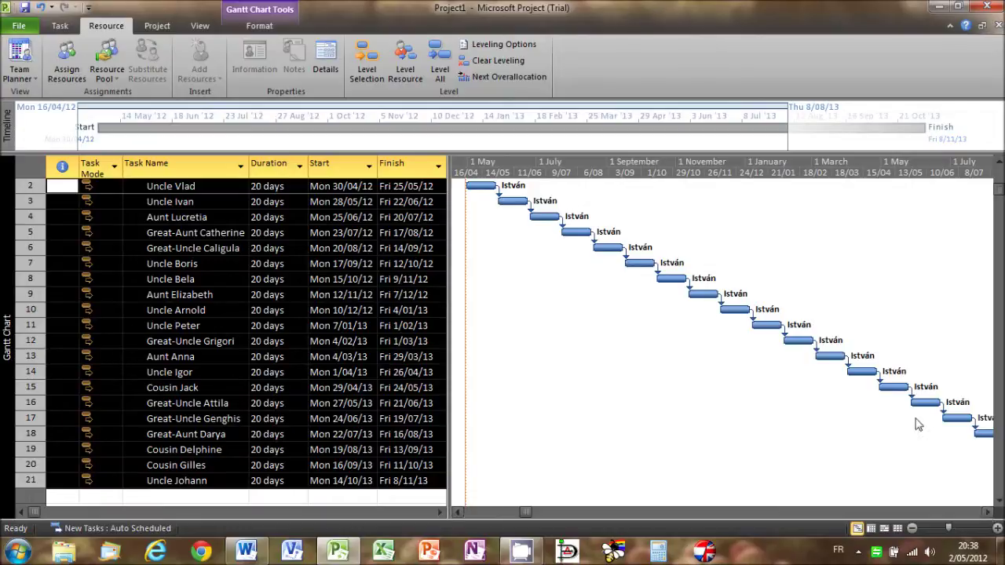
Save the current schedule as the default Baseline for the entire project.
click(161, 25)
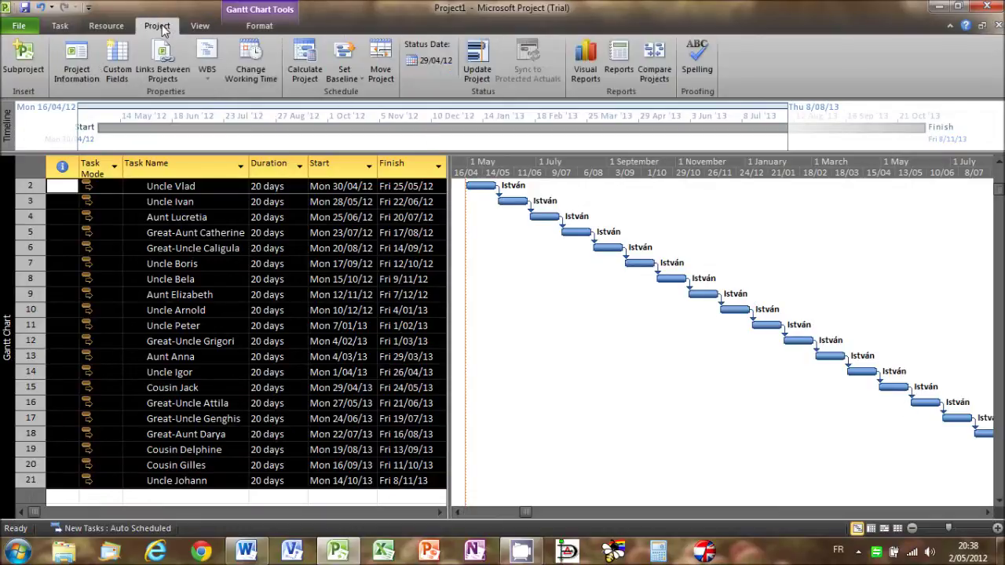
click(344, 64)
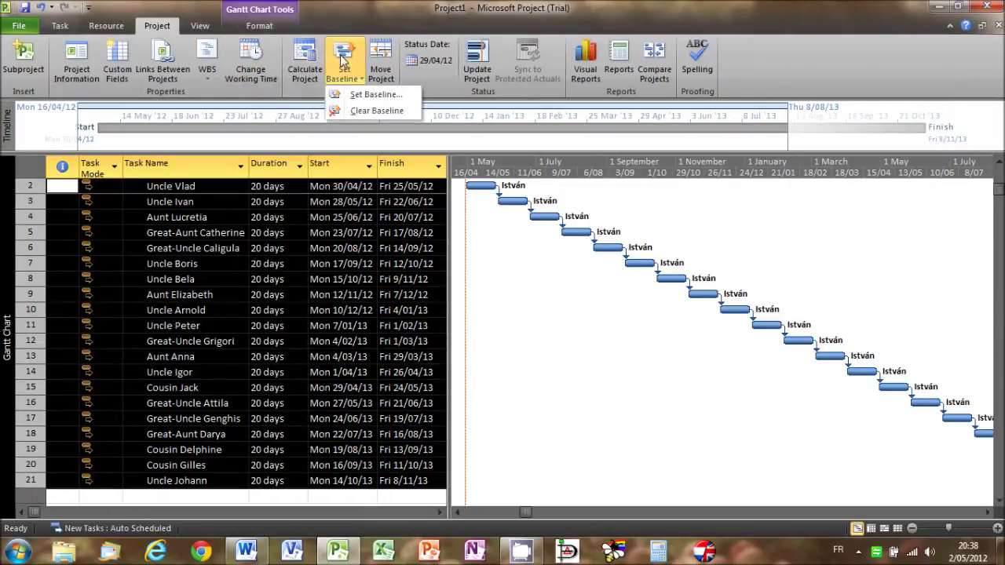
click(355, 95)
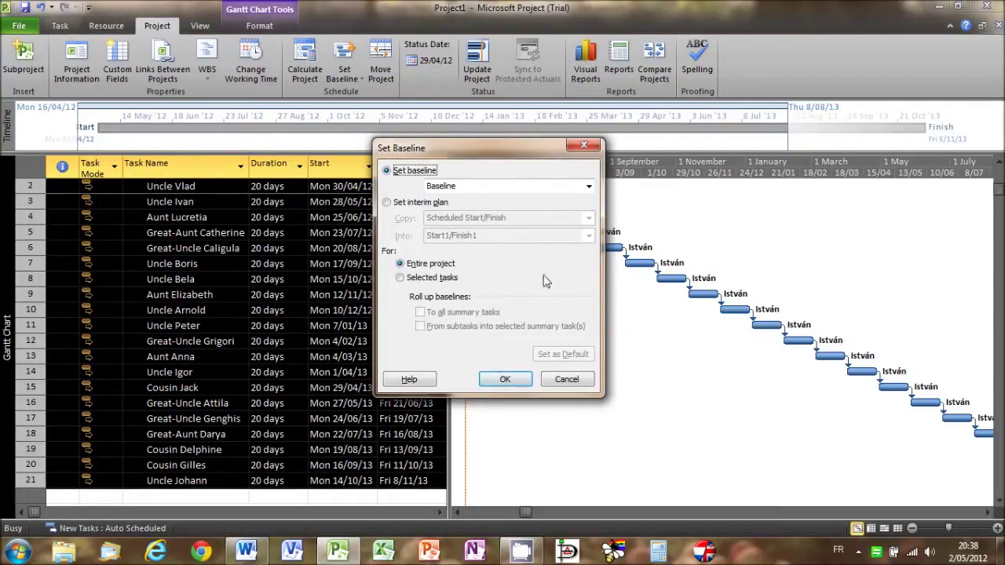
click(589, 187)
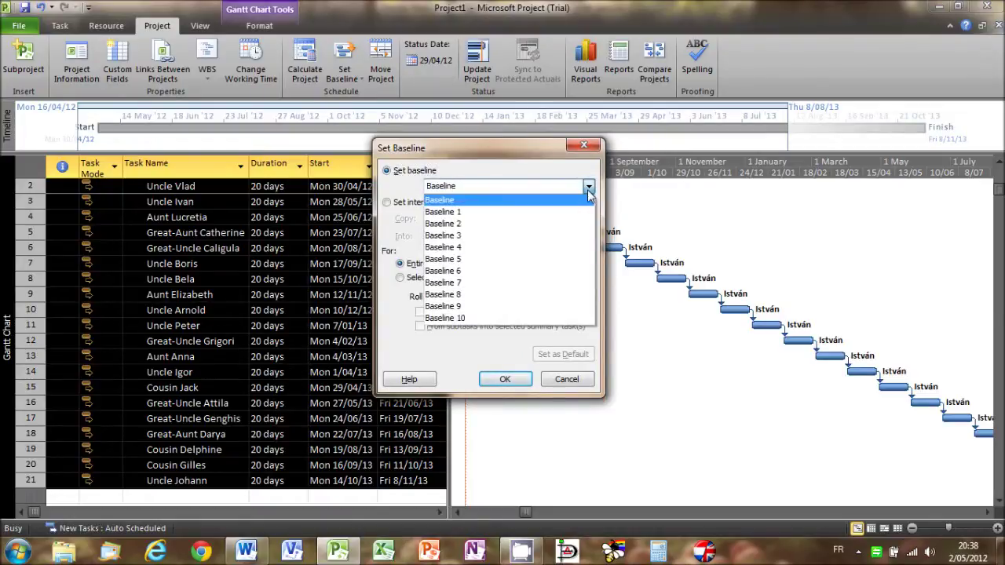
click(589, 192)
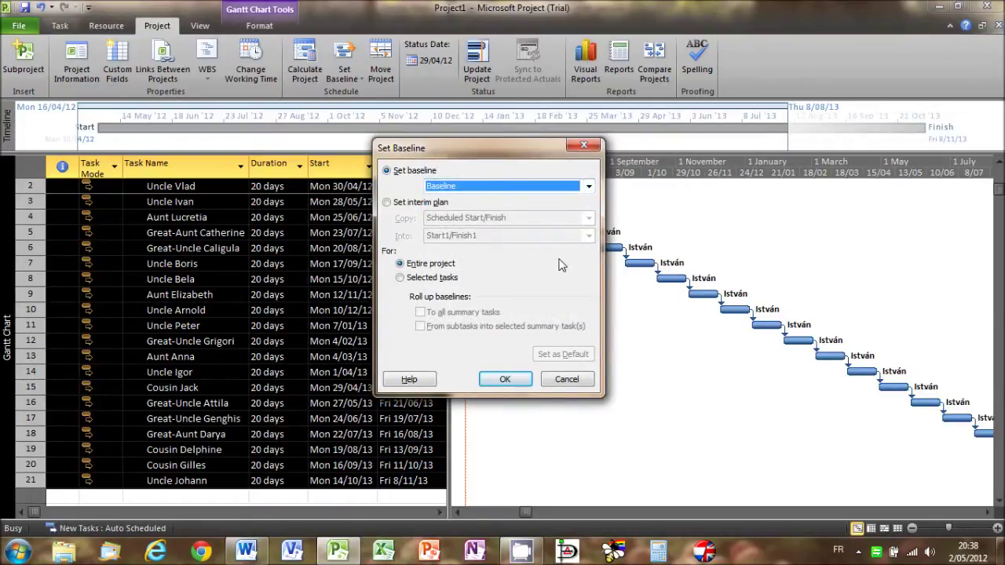
click(505, 380)
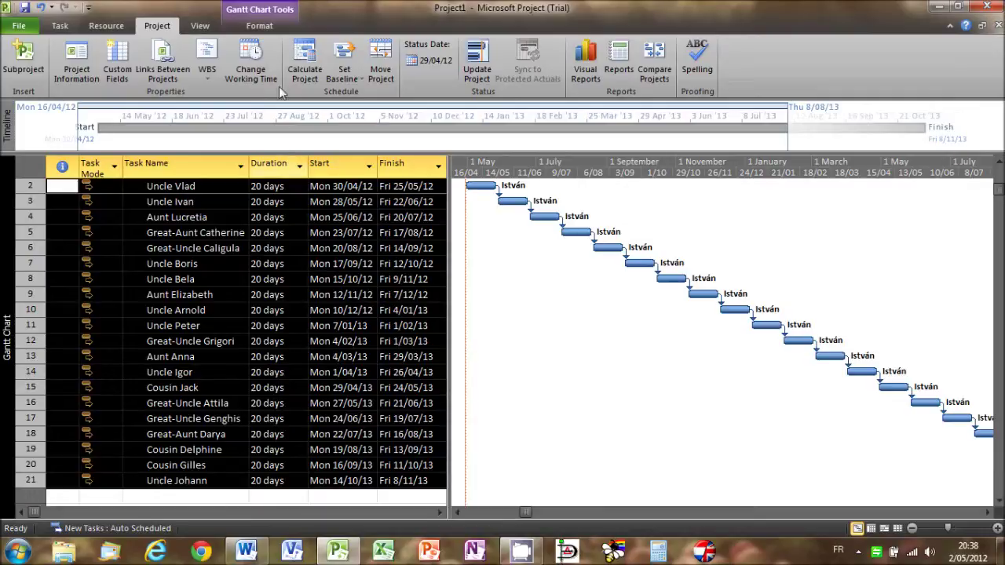
Display the saved Baseline as bars beneath the task bars in the Gantt chart.
click(259, 26)
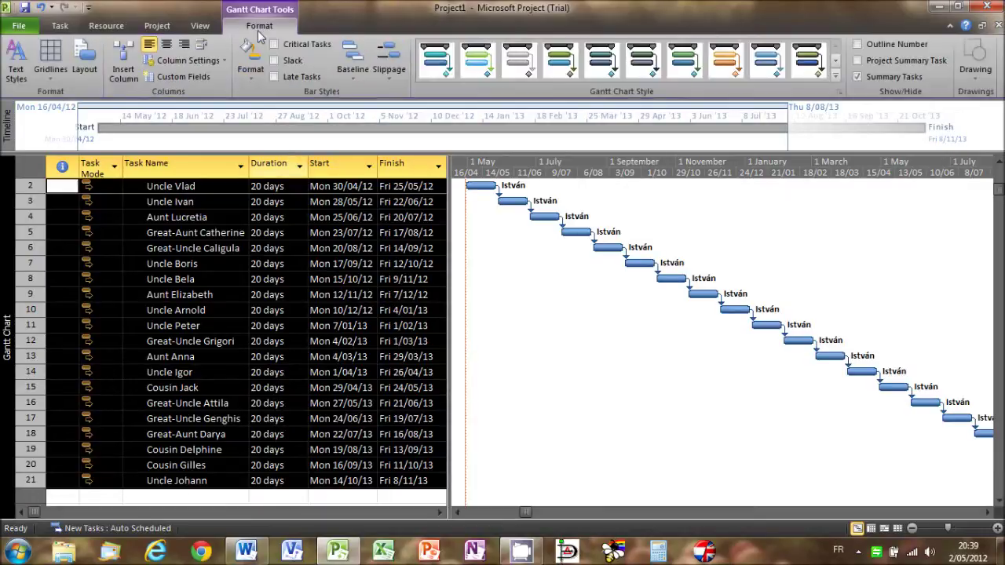
click(350, 61)
click(375, 96)
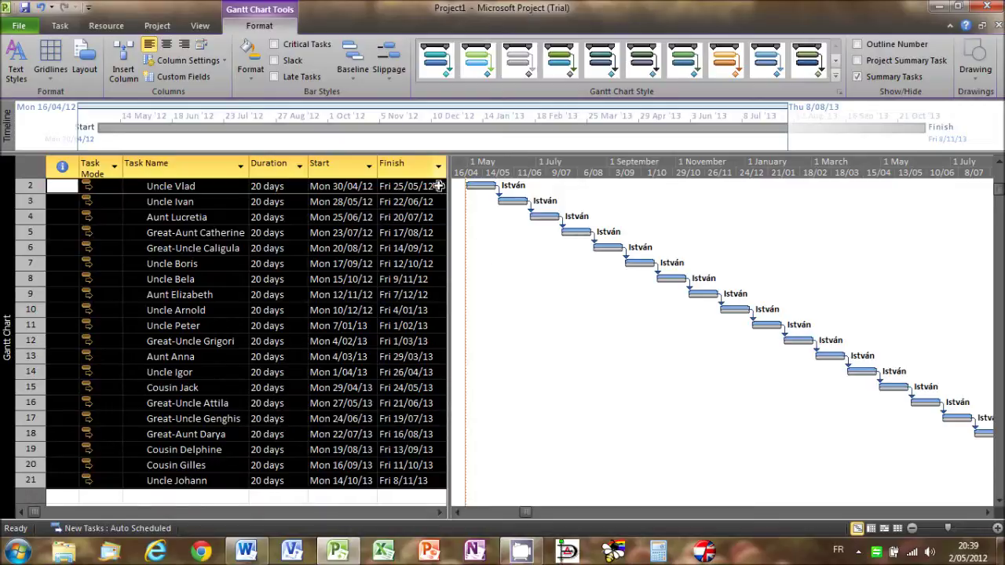
Set the project's status date to 01/08/12.
click(155, 27)
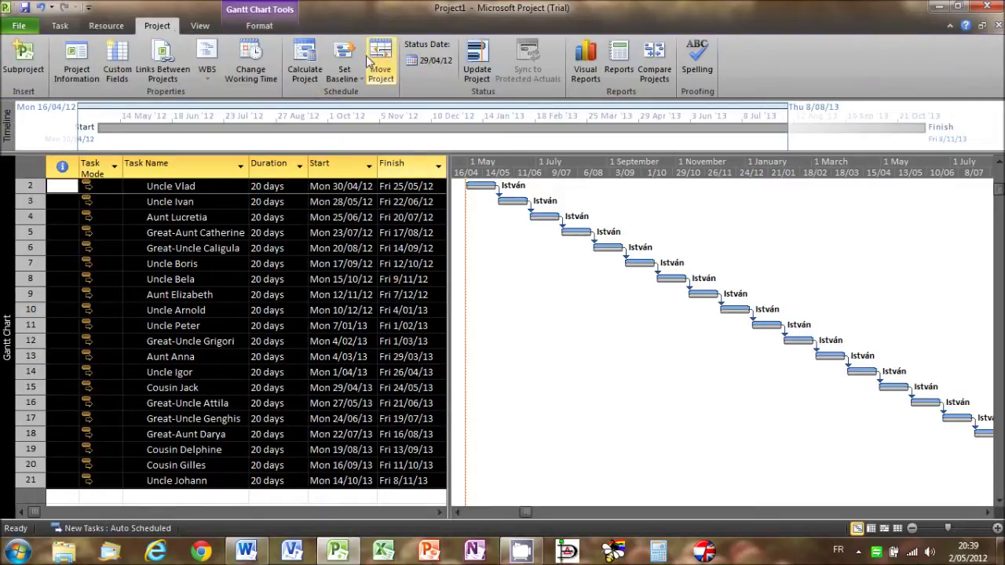
click(424, 63)
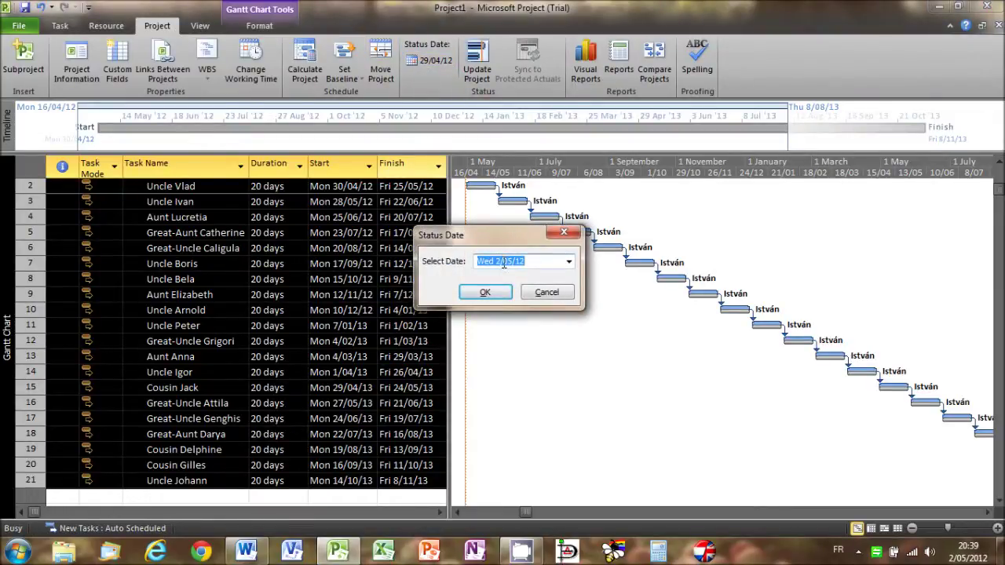
text(01/08/12)
click(486, 290)
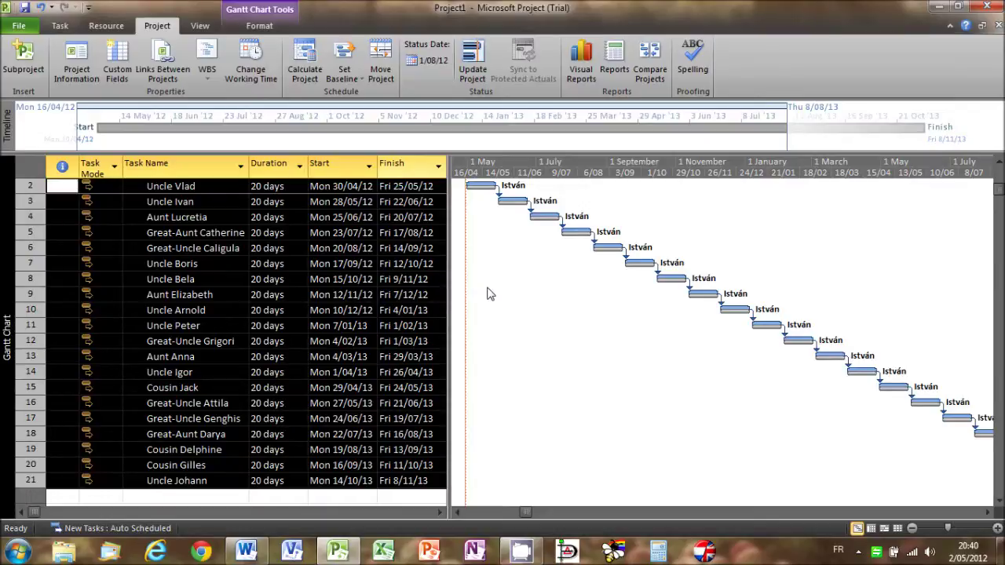
Format the Gantt chart's Status Date gridline as a solid purple line.
right_click(487, 294)
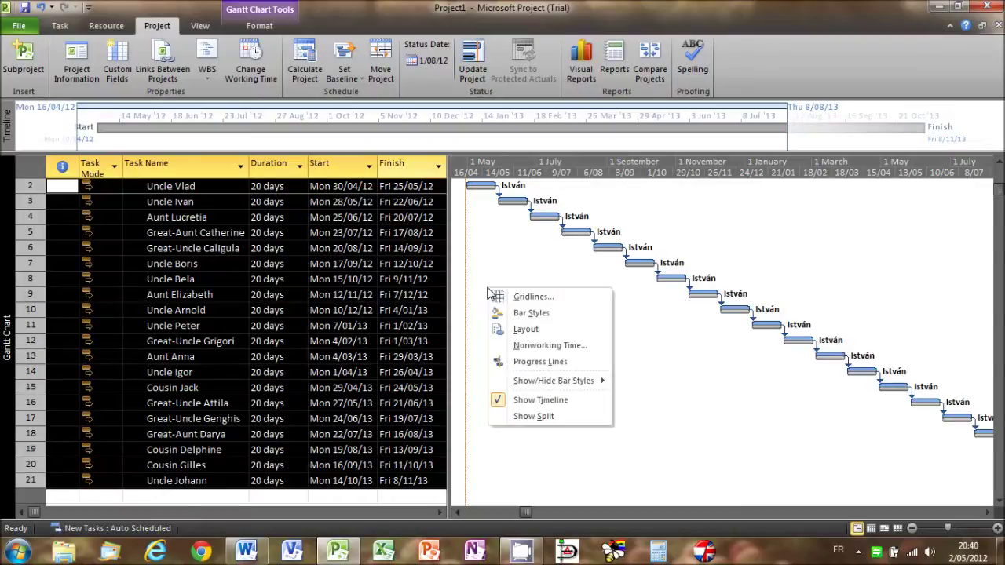
click(505, 299)
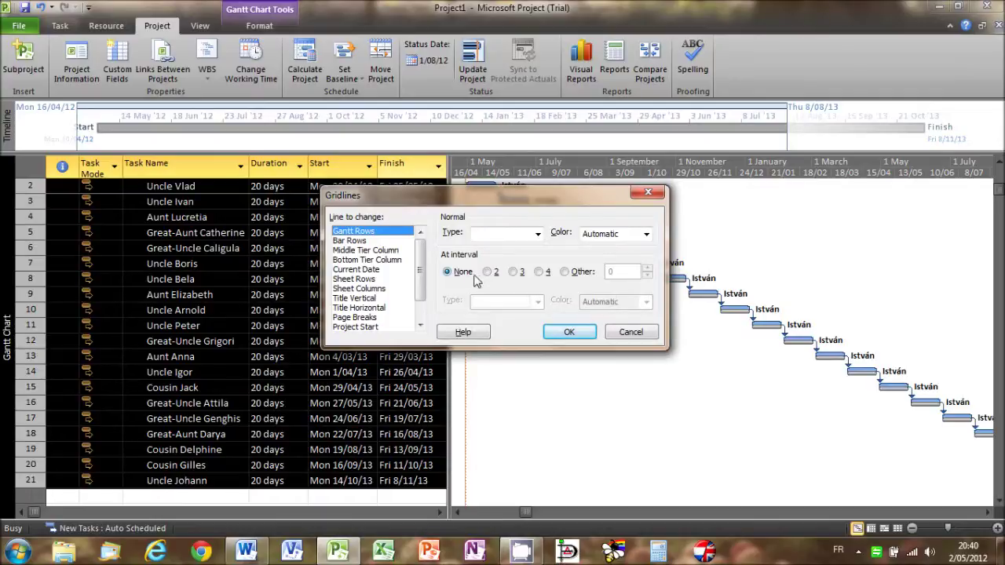
drag(421, 276, 422, 302)
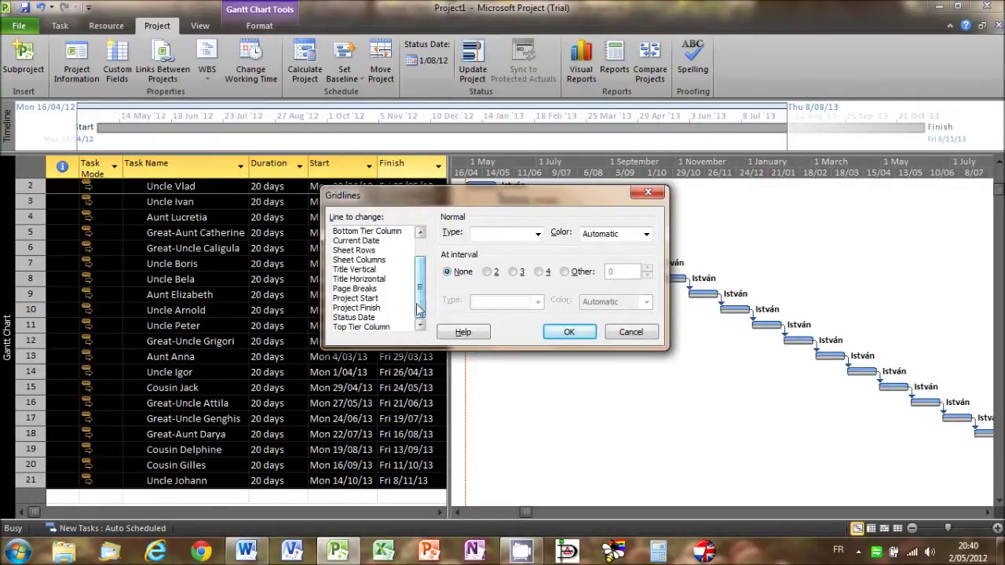
click(375, 318)
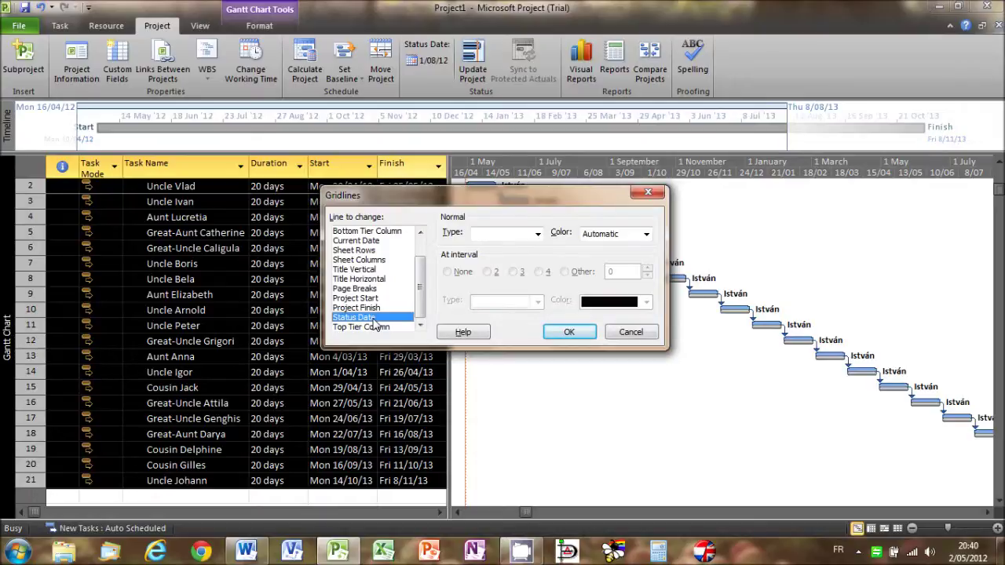
click(538, 234)
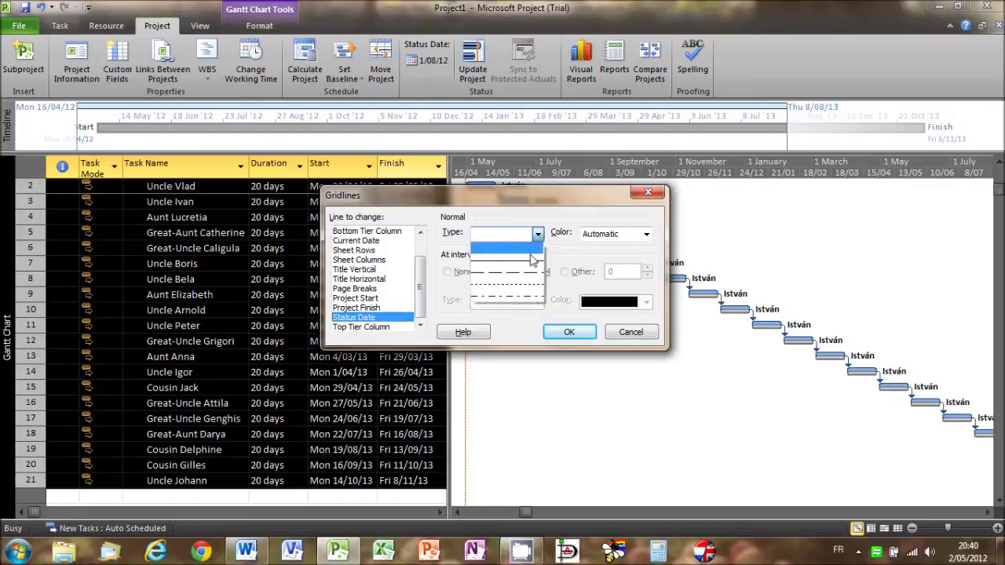
click(531, 261)
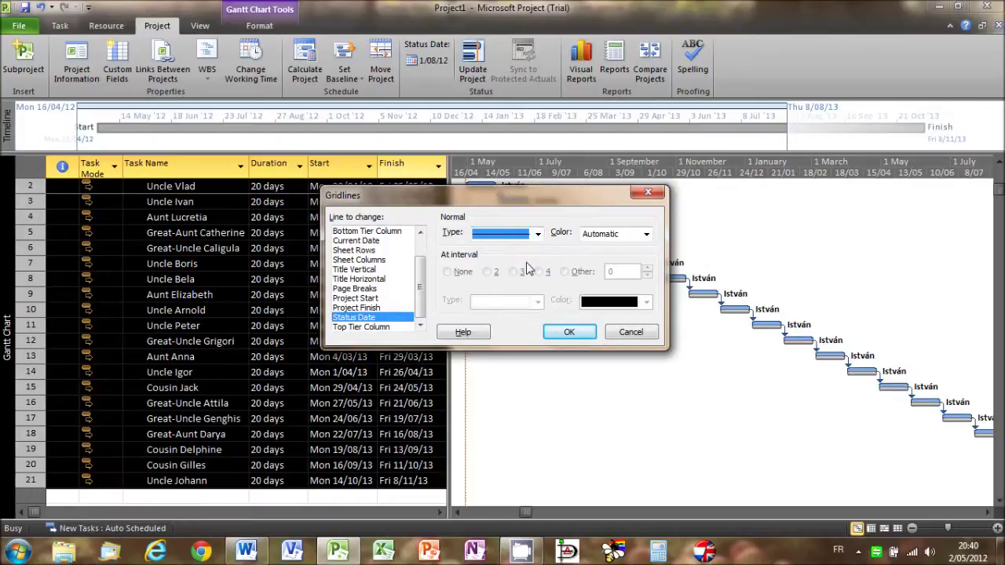
click(647, 235)
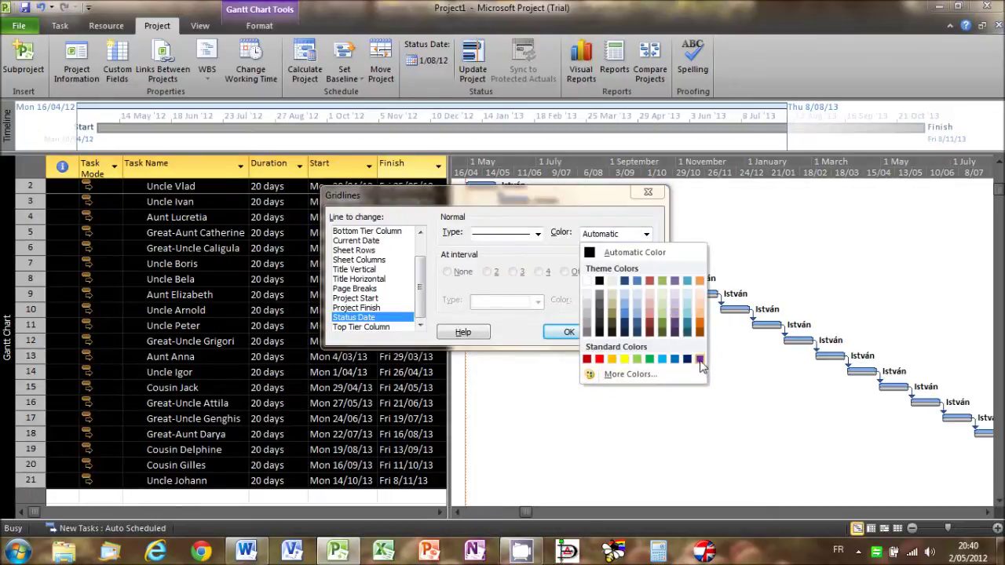
click(700, 360)
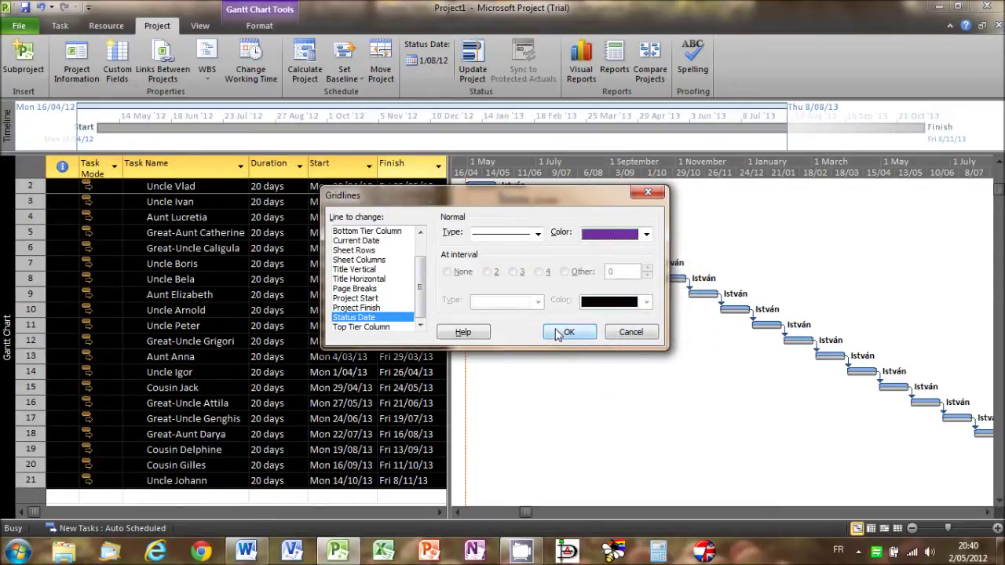
click(567, 332)
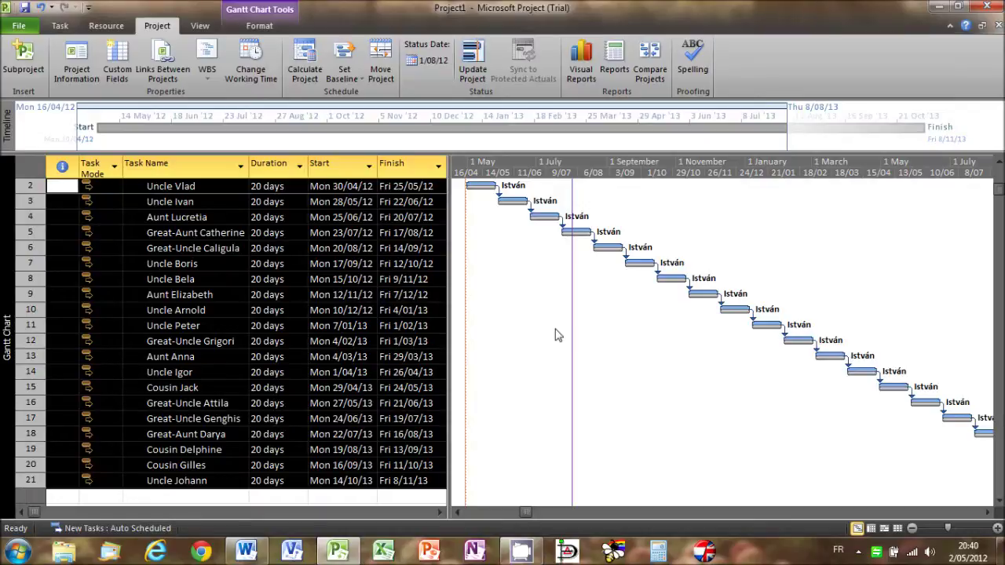
Apply the Earned Value task table and widen the table area to show the columns through EAC.
right_click(34, 165)
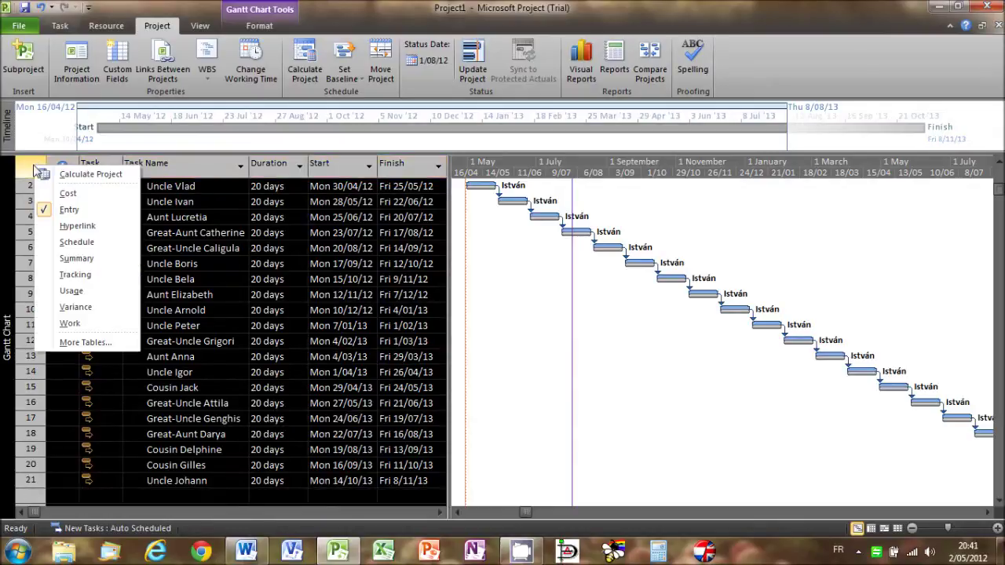
click(97, 347)
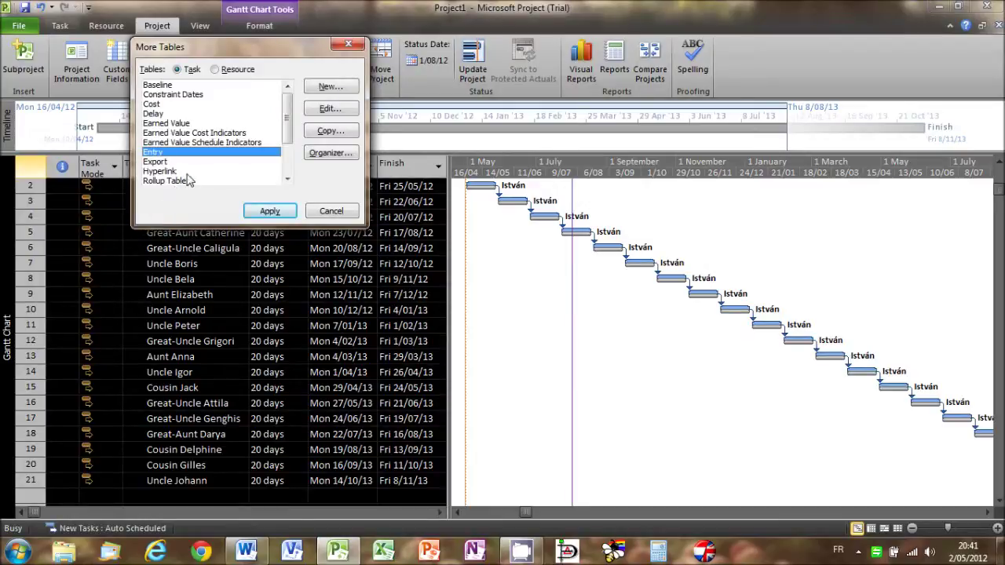
click(183, 127)
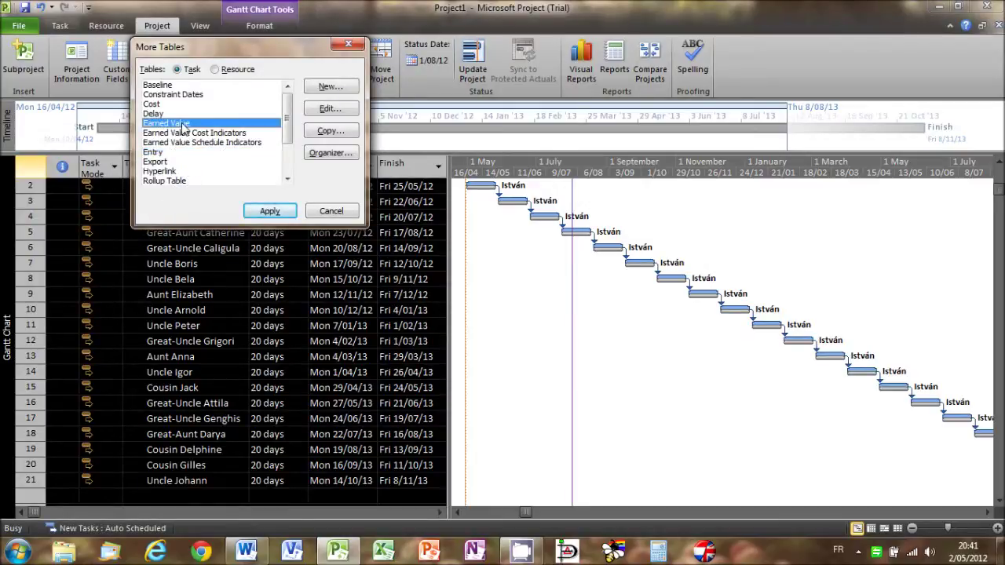
click(267, 210)
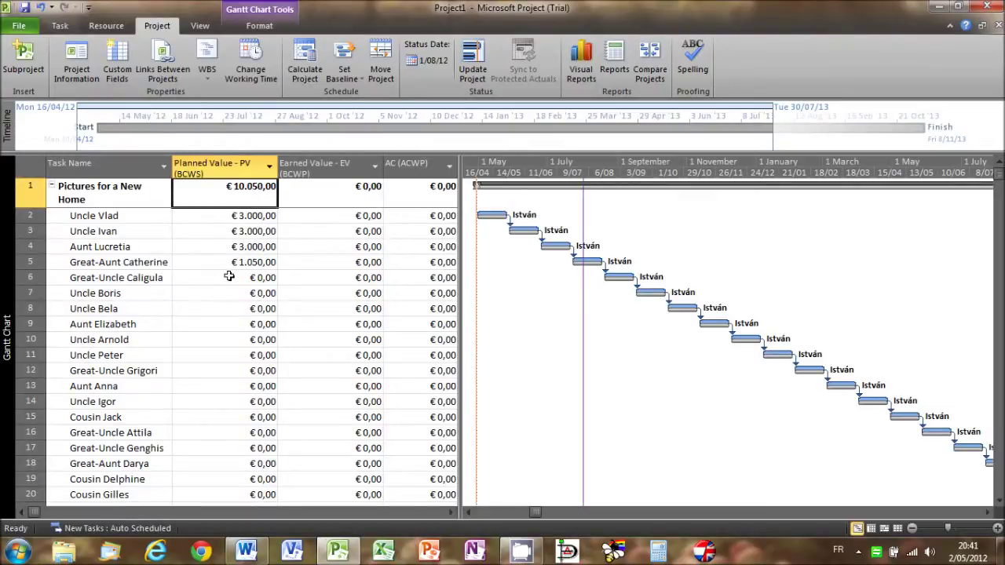
drag(461, 289, 636, 290)
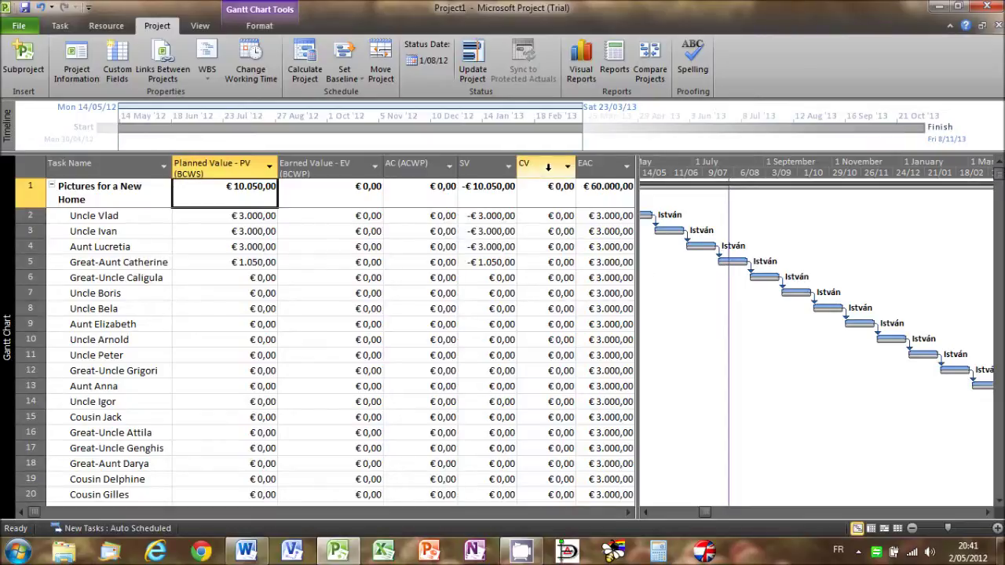
mouse_move(546, 166)
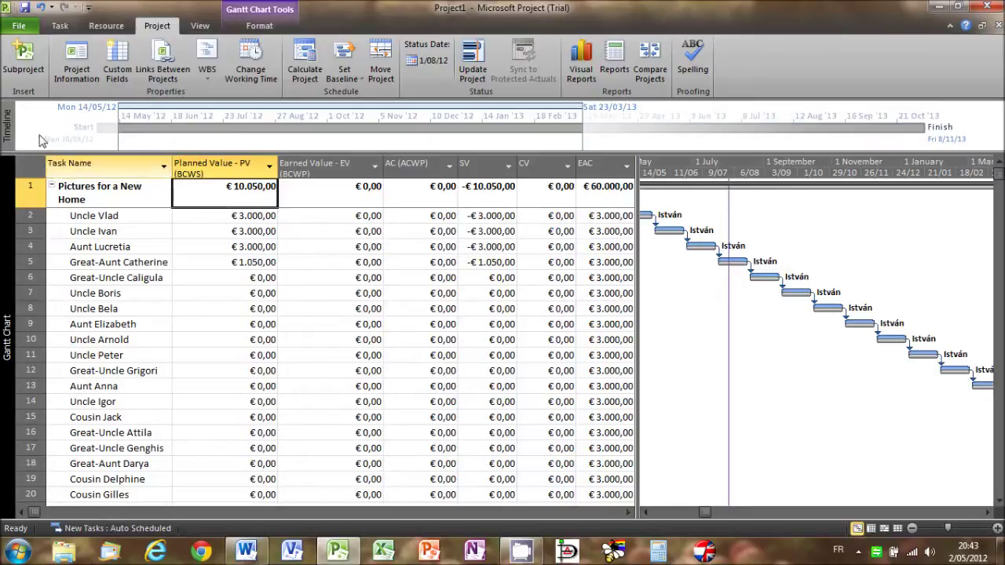
In the Entry table, set the Great-Uncle Caligula task's duration to 60 days, giving increased required work as the reason.
right_click(26, 164)
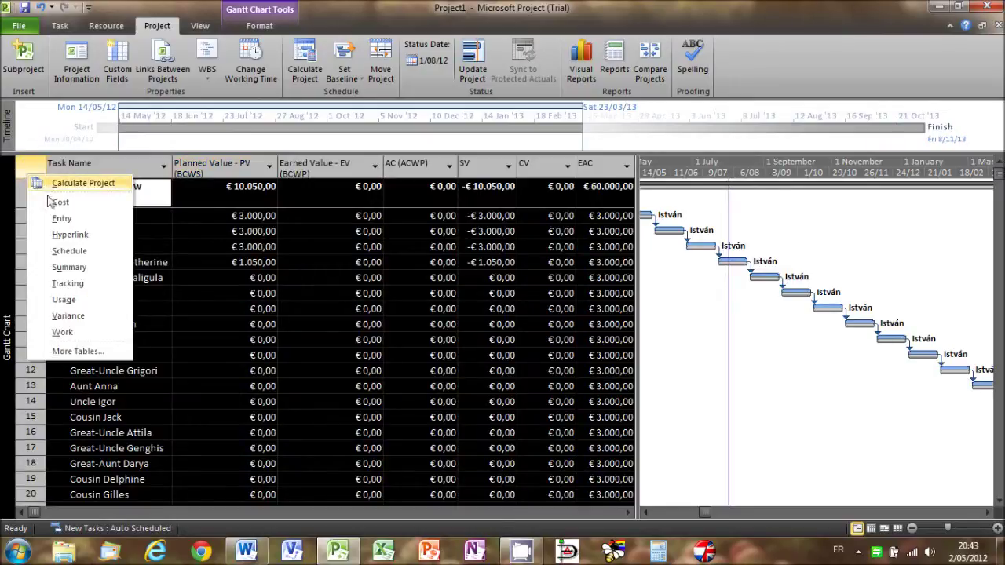
click(56, 220)
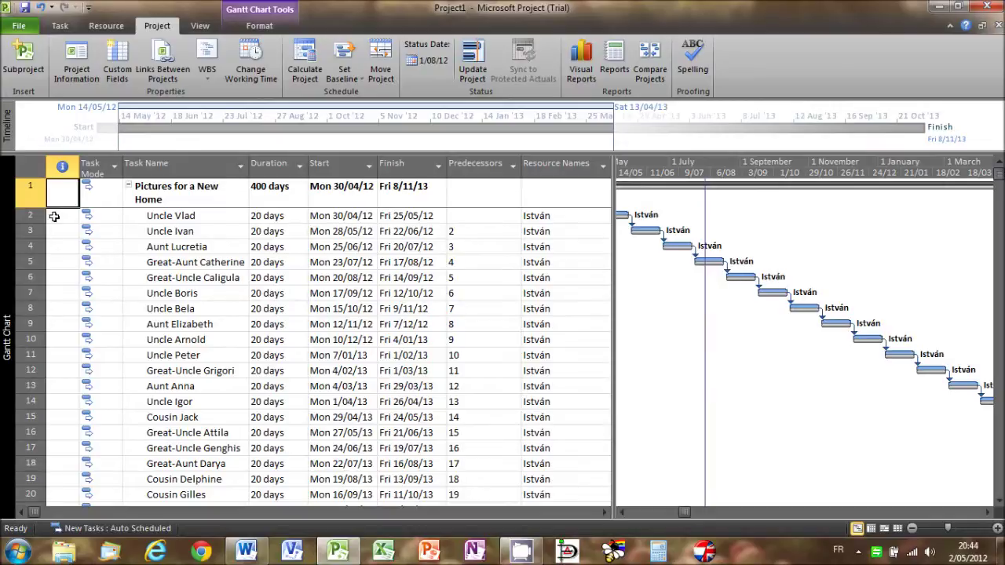
click(253, 279)
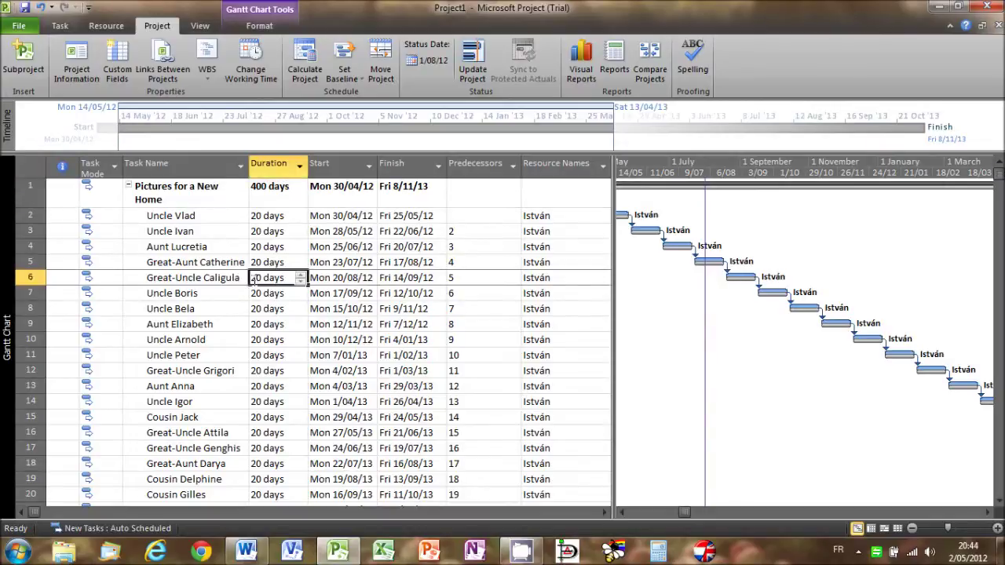
key(BackSpace)
key(BackSpace)
key(BackSpace)
key(BackSpace)
key(BackSpace)
key(BackSpace)
key(BackSpace)
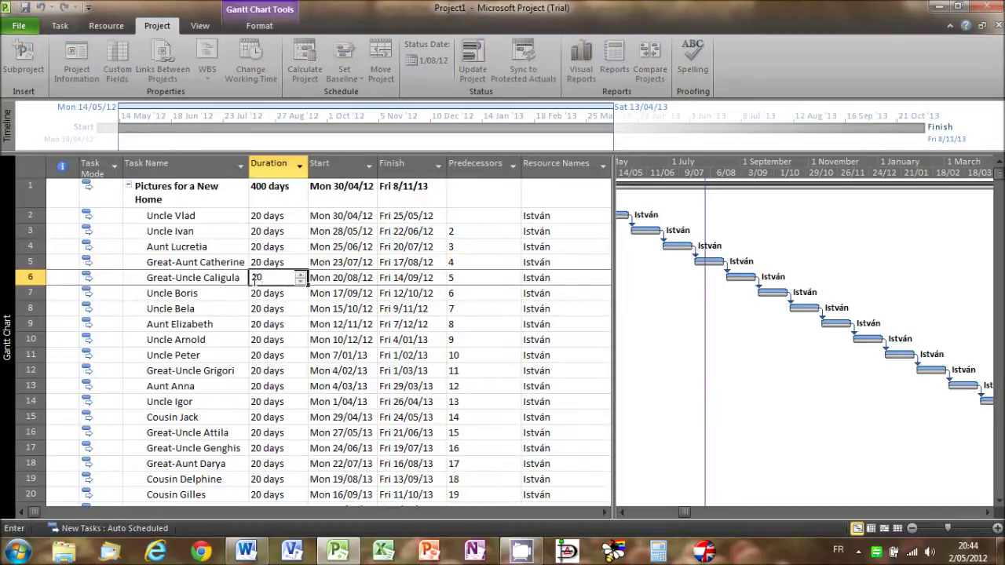
text(40d)
key(Return)
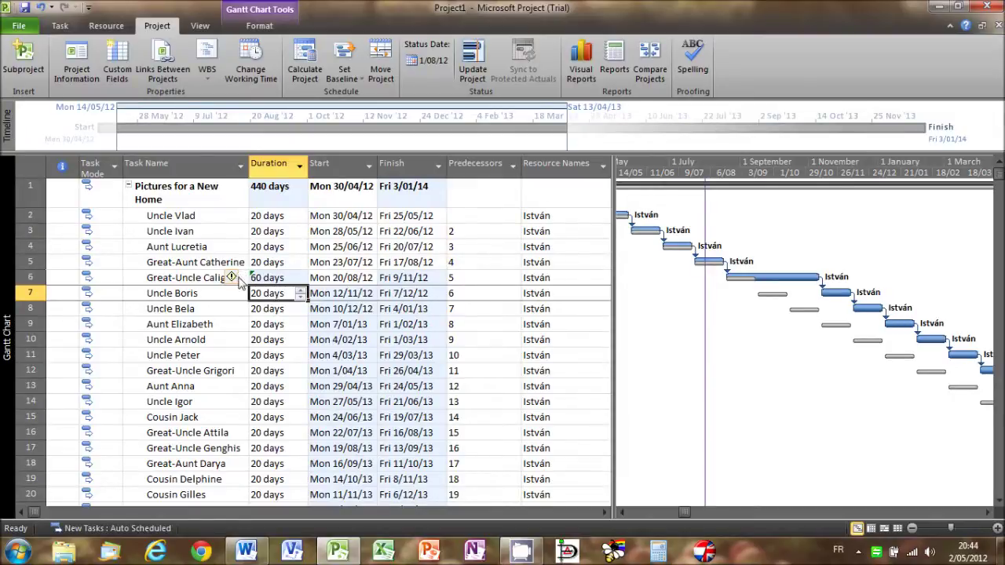
click(236, 281)
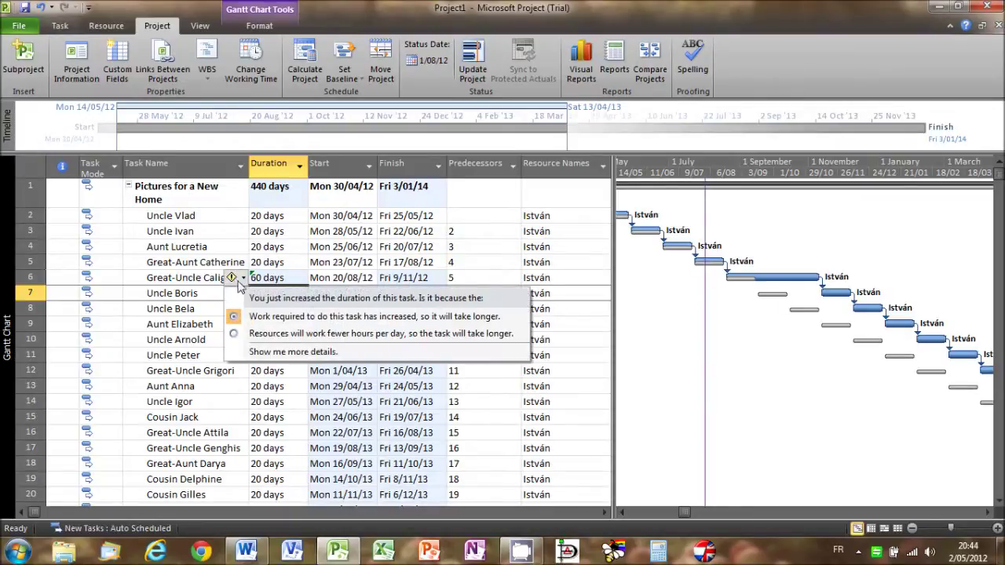
click(248, 311)
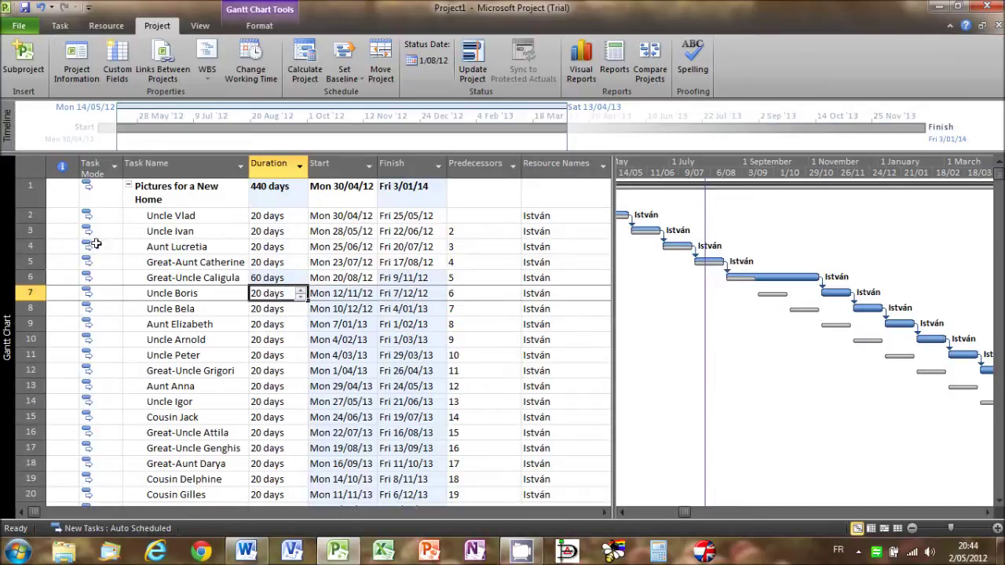
Mark tasks 2 to 6, Uncle Vlad through Great-Uncle Caligula, as 100% complete.
drag(29, 218, 30, 279)
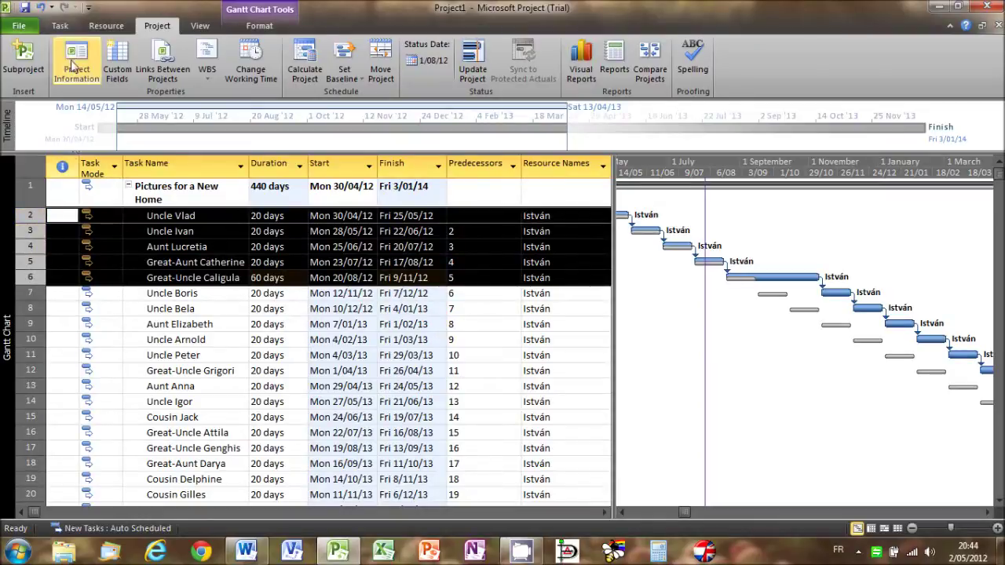
click(61, 26)
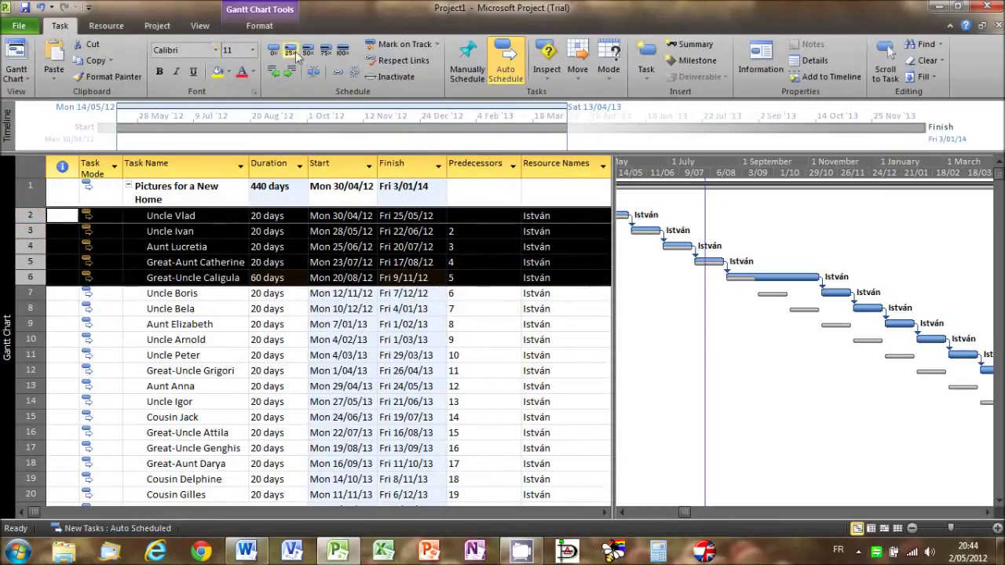
click(341, 52)
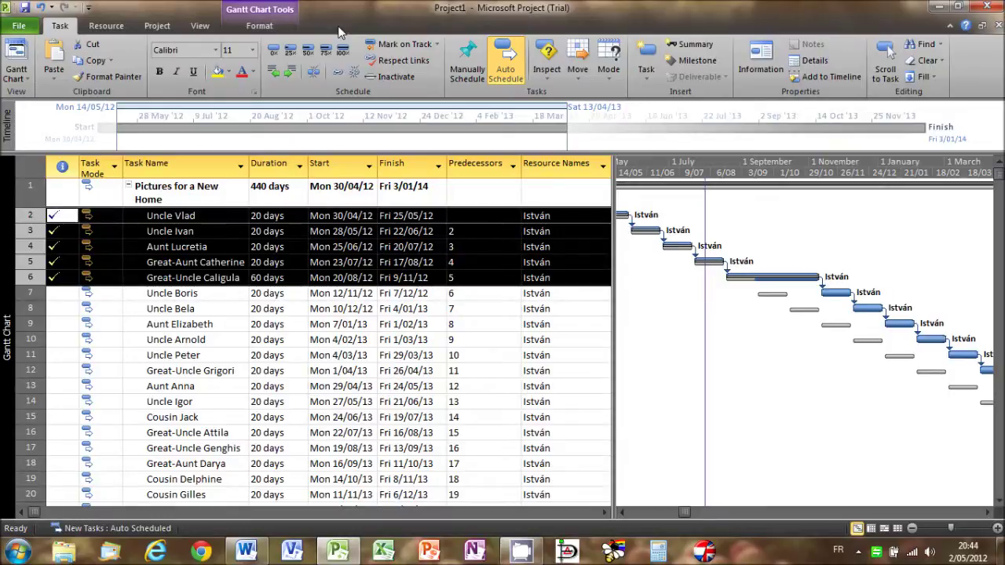
Set the project's status date to 01/01/13 and enlarge the Gantt chart area to examine the delayed tasks against their baseline.
click(155, 26)
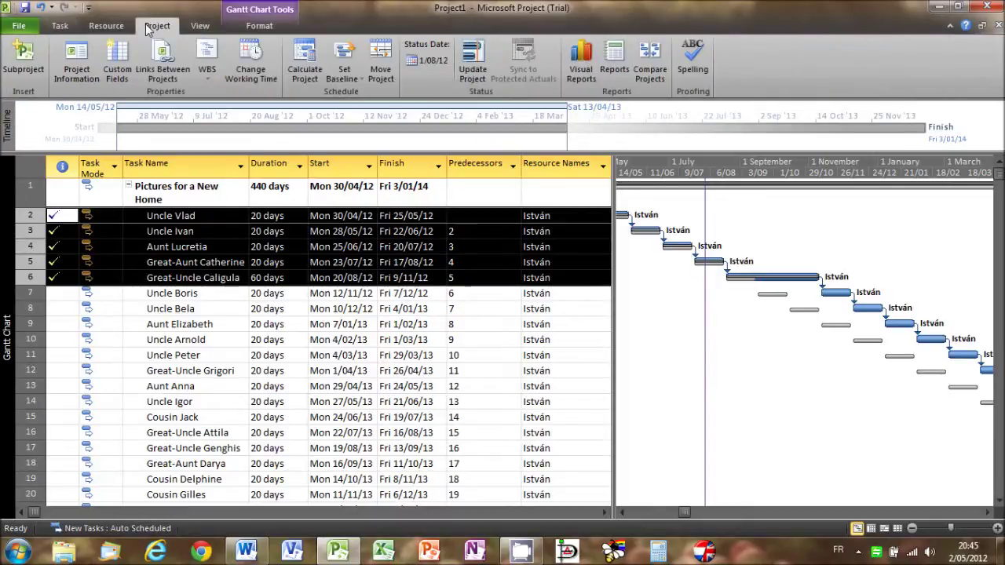
click(412, 60)
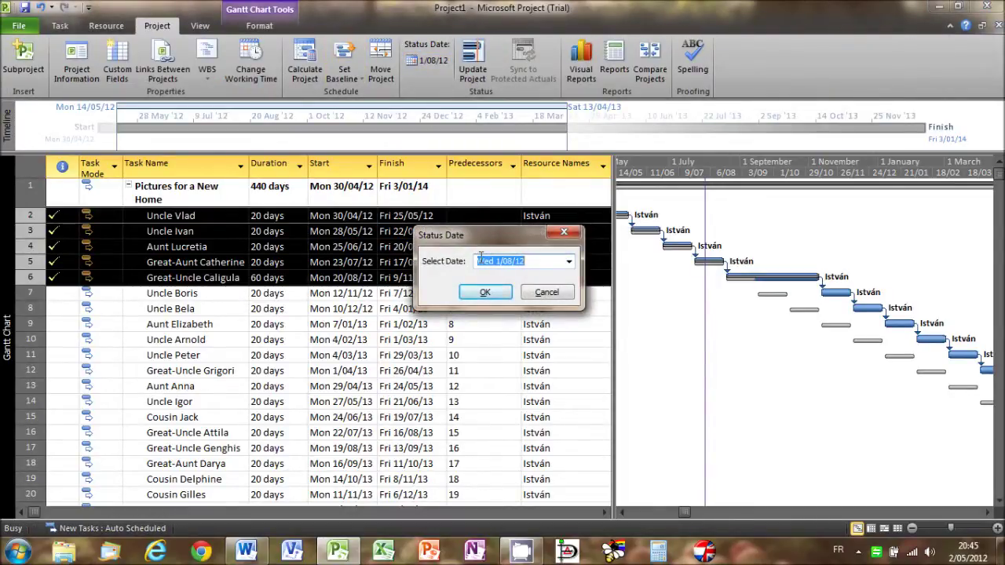
text(01/01/13)
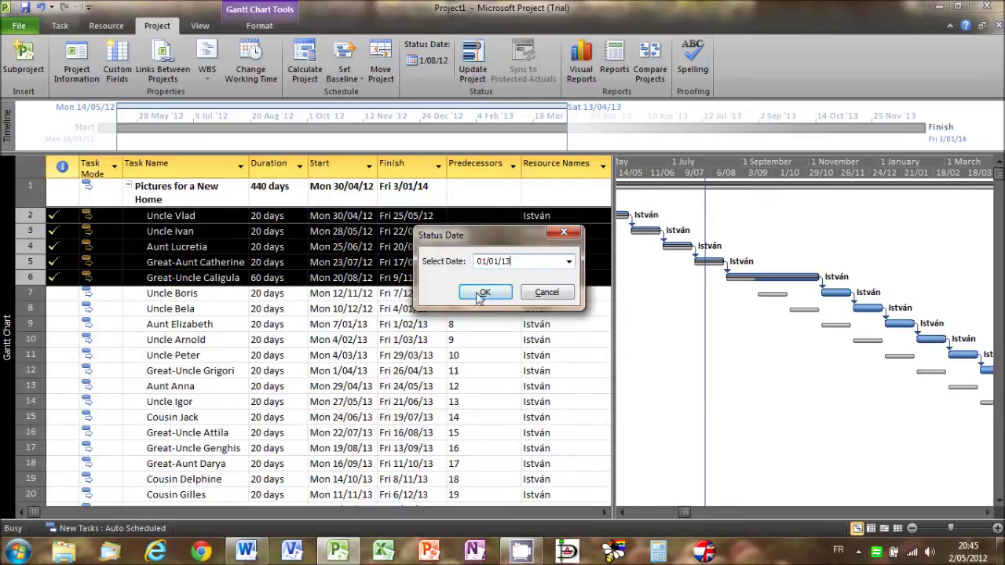
click(483, 294)
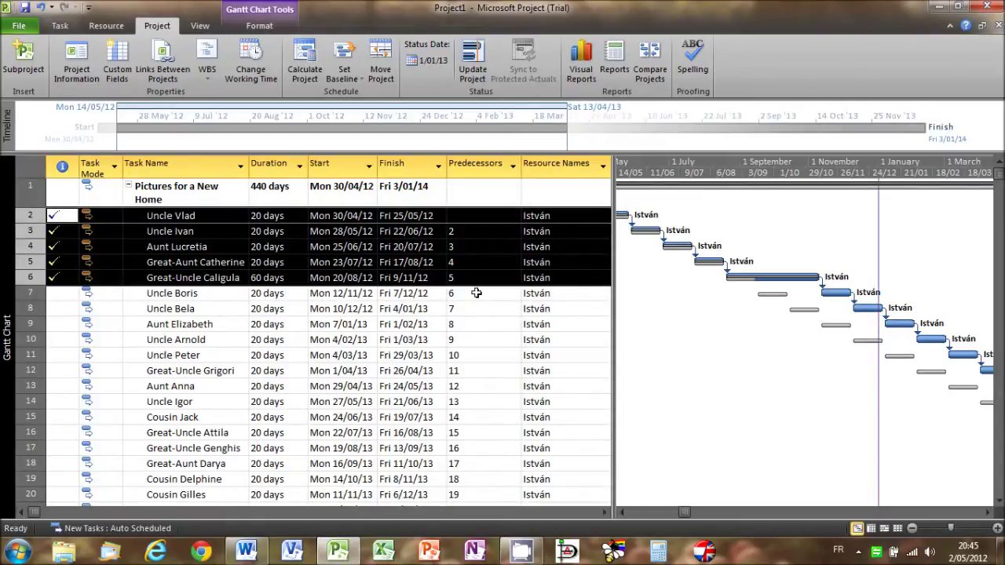
drag(610, 325, 500, 332)
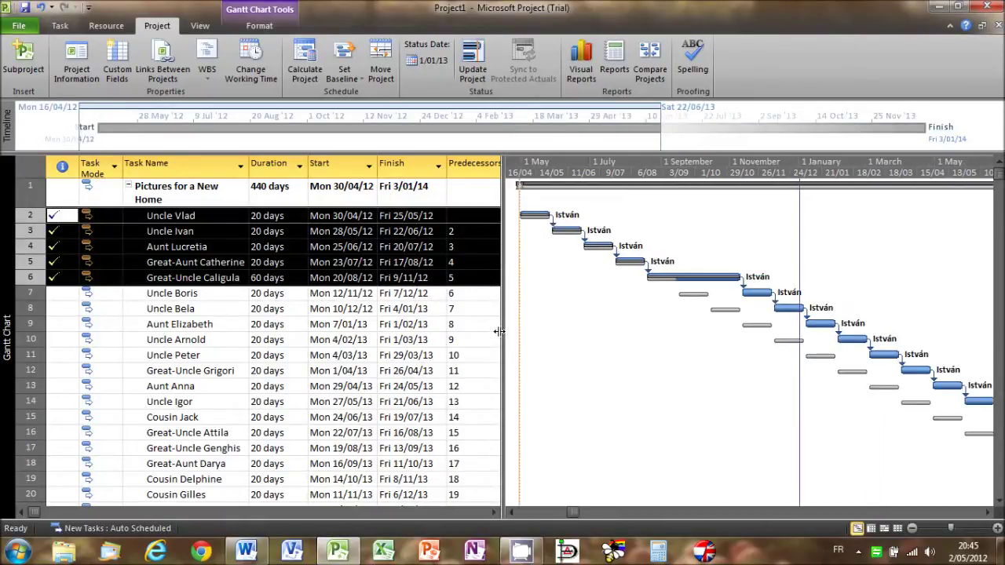
click(986, 513)
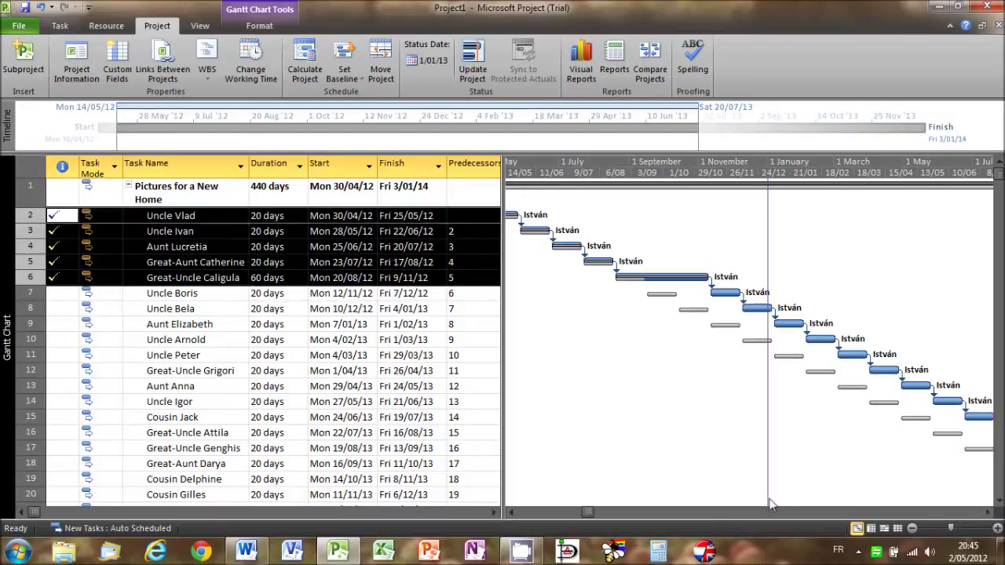
Reapply the Earned Value task table to examine the project's values at the new status date.
right_click(30, 172)
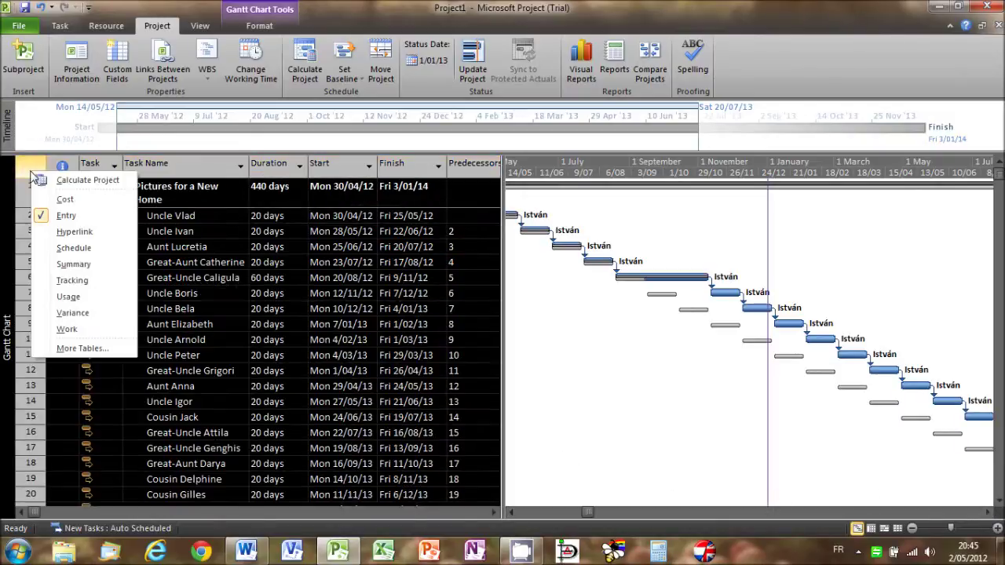
click(86, 348)
click(183, 125)
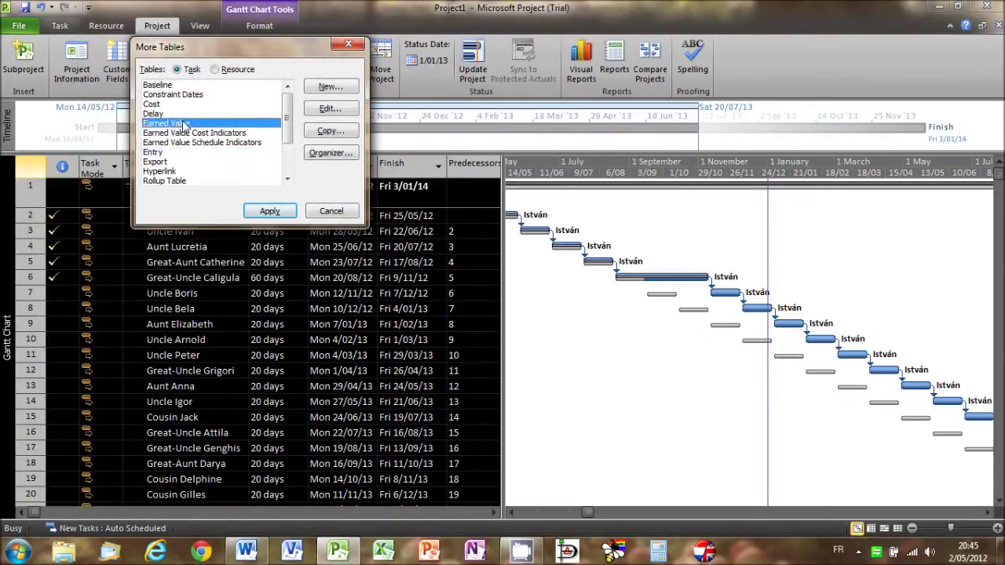
click(259, 209)
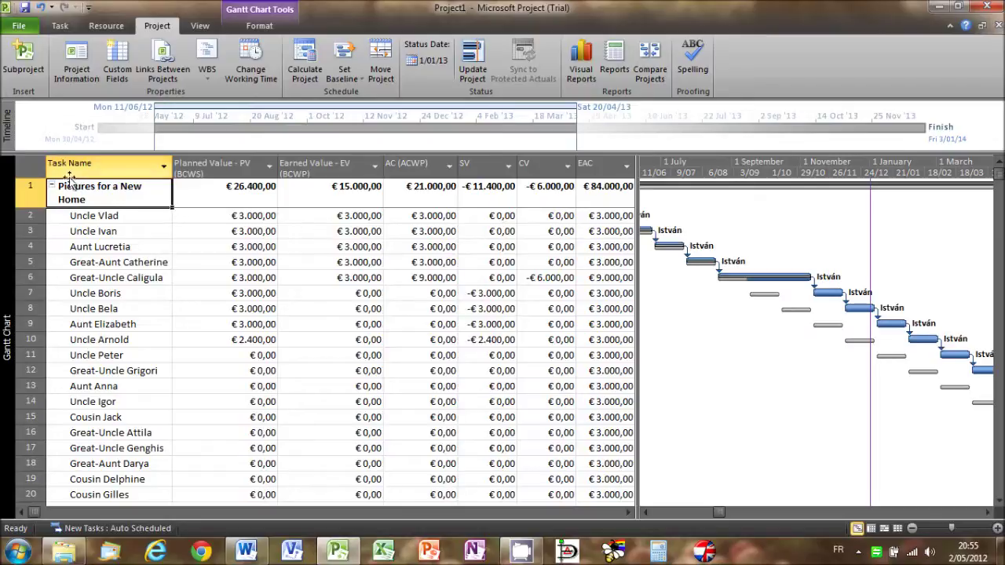
Apply the Earned Value Schedule Indicators task table to examine the project's schedule variance and SPI.
right_click(31, 167)
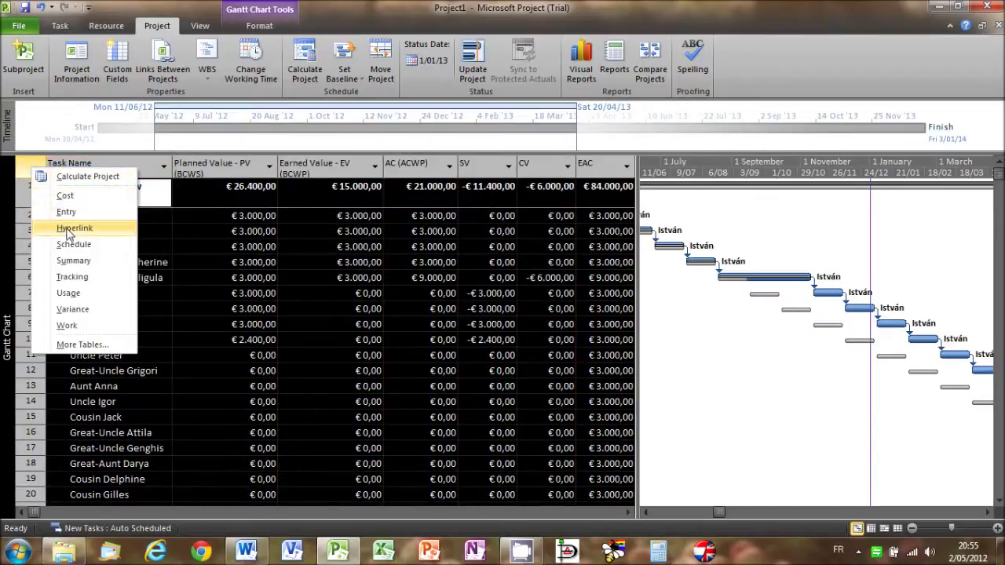
click(91, 346)
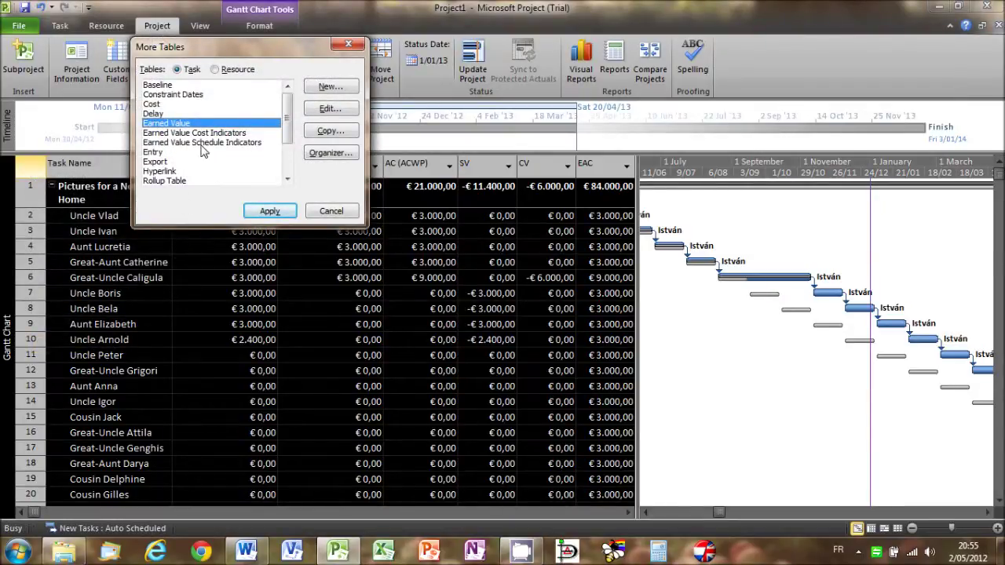
click(202, 142)
click(261, 211)
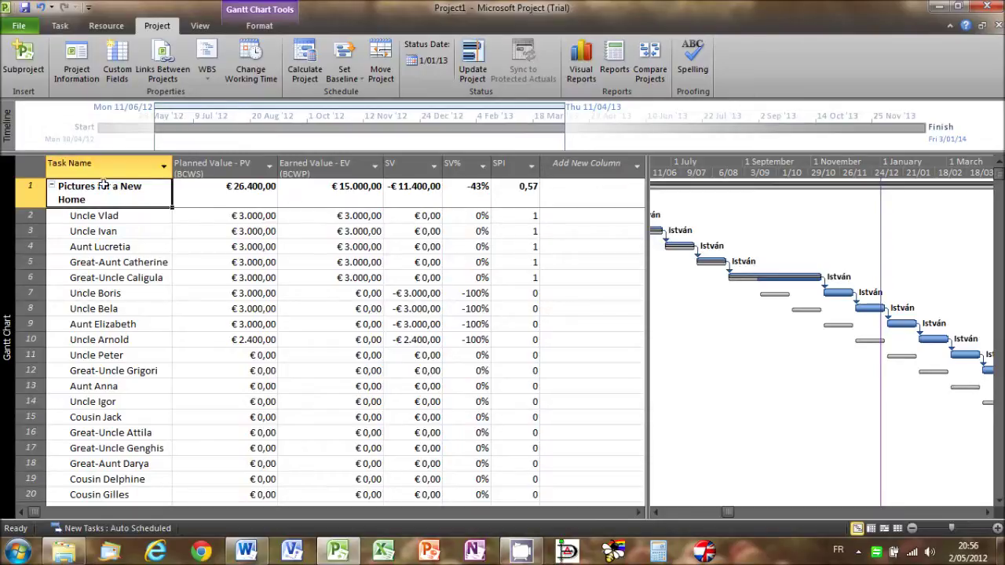
Switch to the Earned Value Cost Indicators task table to examine the project's cost variance, CPI and estimate at completion.
right_click(35, 173)
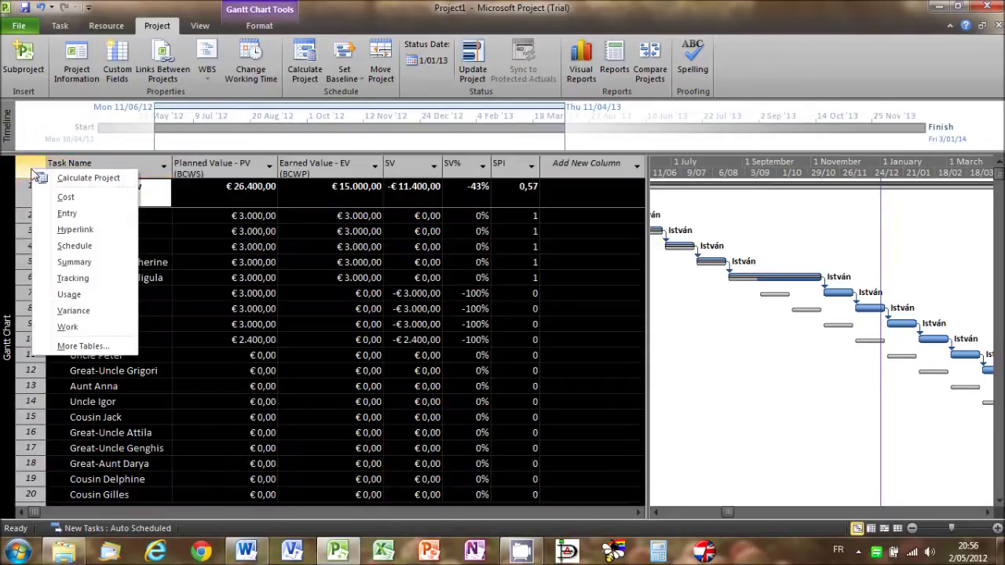
click(87, 346)
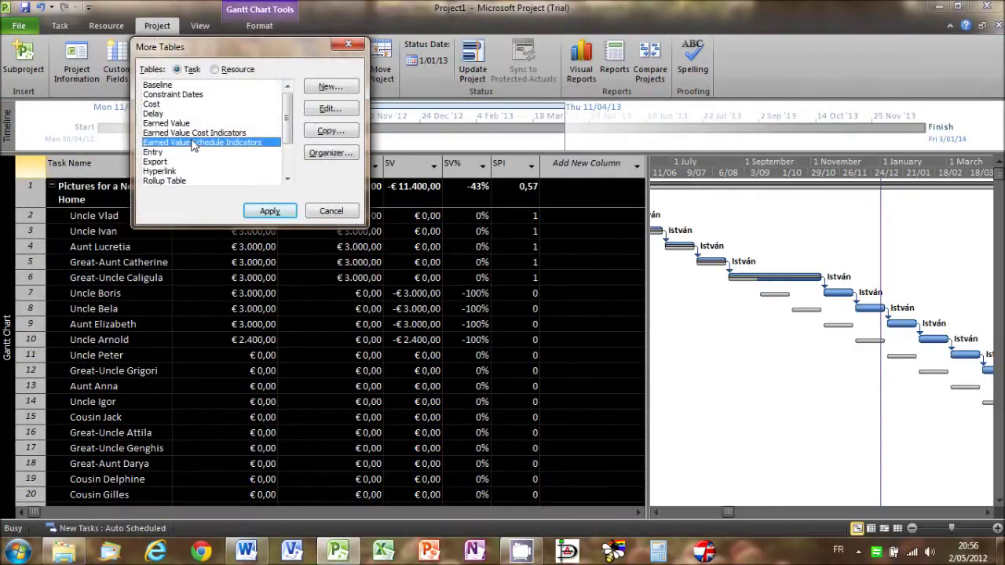
click(192, 133)
click(259, 210)
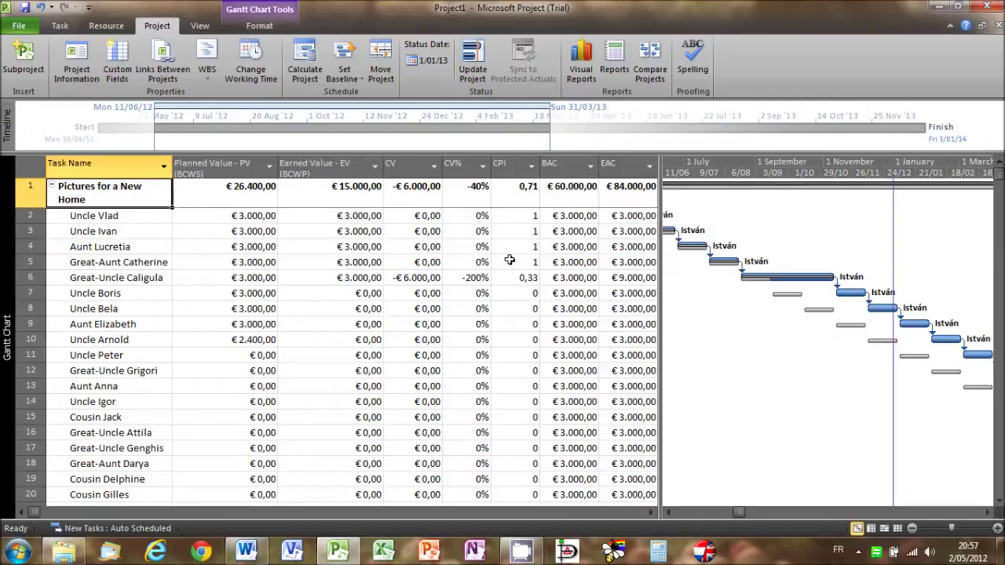
Return to the Entry table and set the duration of tasks 7 to 21, Uncle Boris through Uncle Johann, to 15 days.
right_click(30, 167)
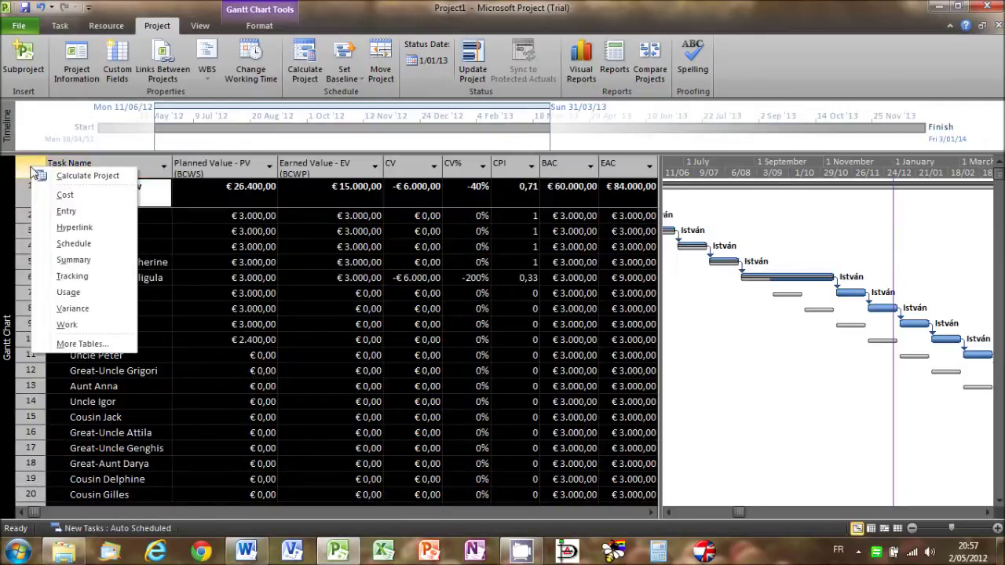
click(66, 211)
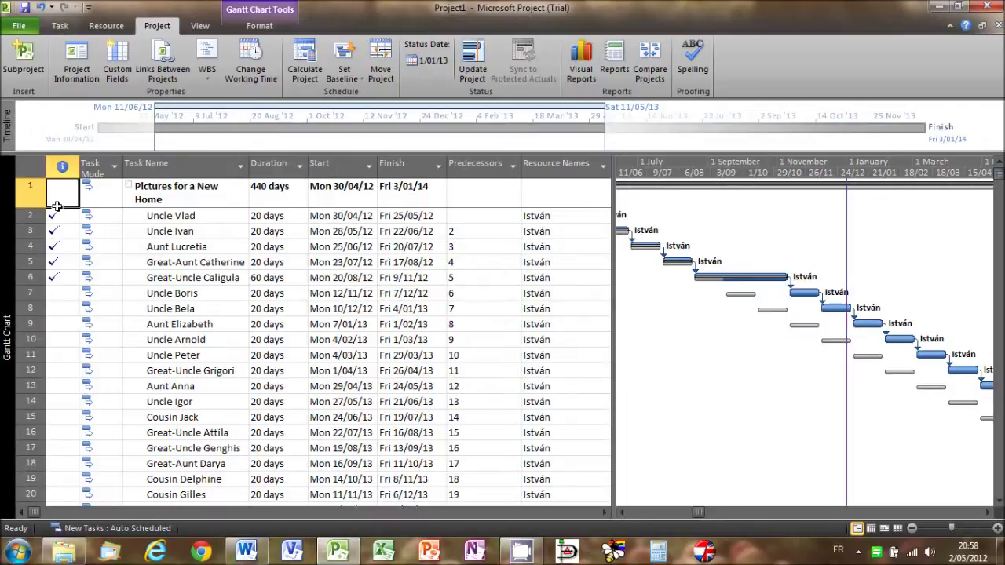
click(32, 293)
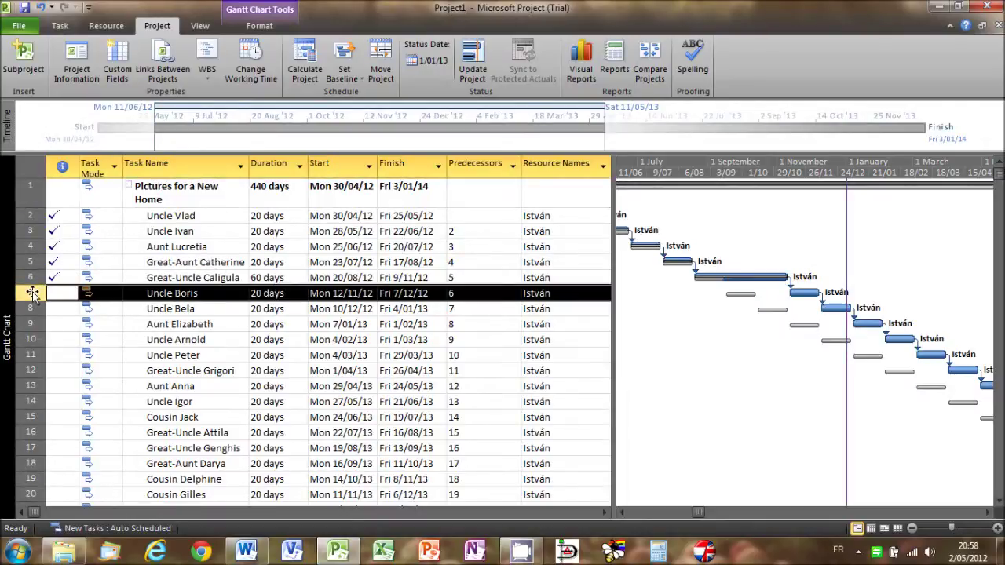
key(ctrl+shift+Down)
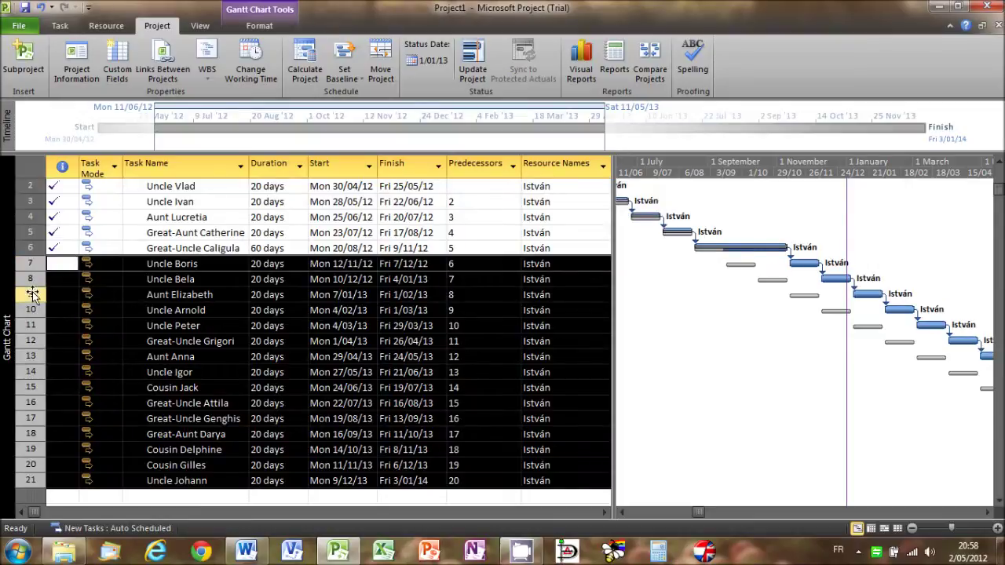
click(63, 28)
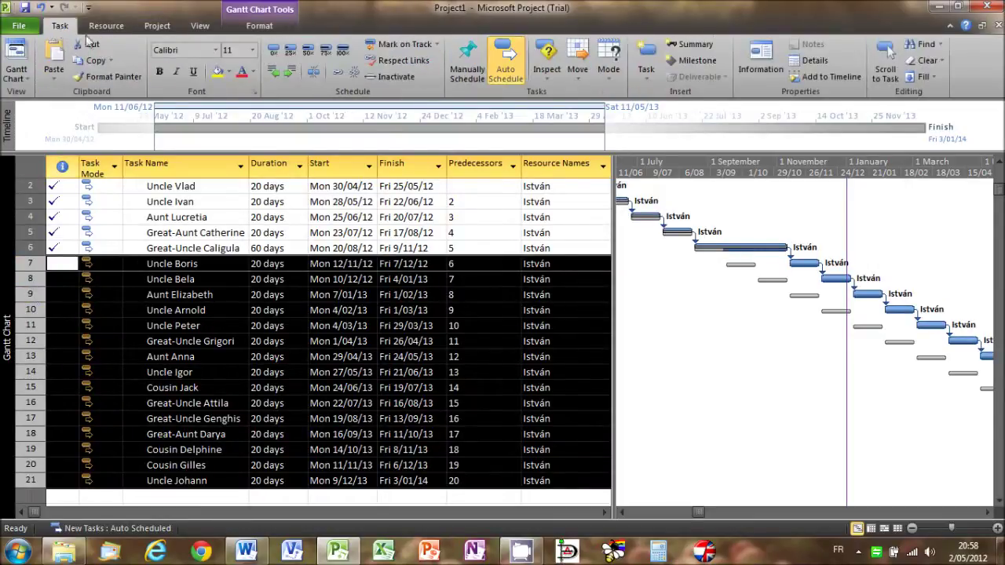
click(760, 59)
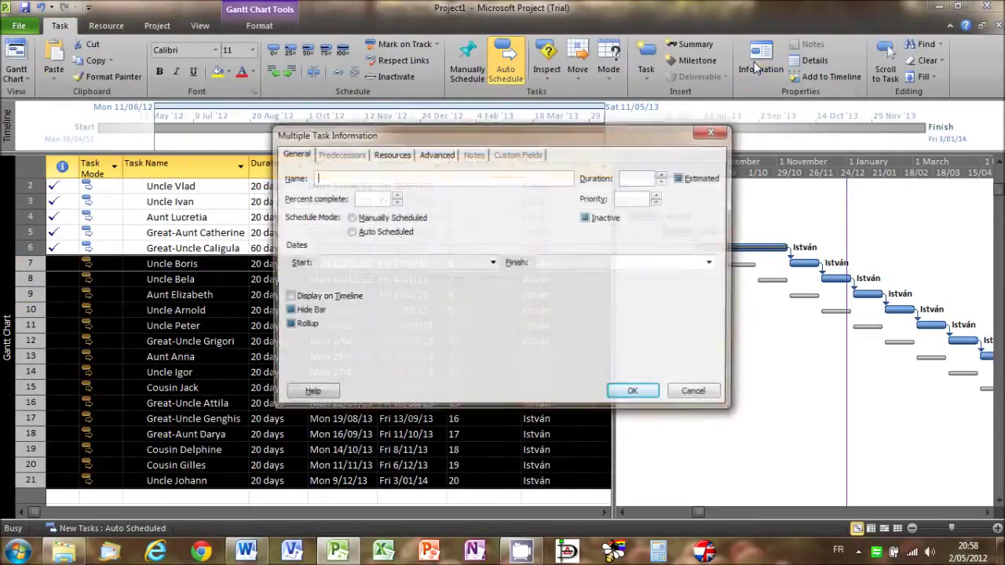
click(680, 178)
click(644, 179)
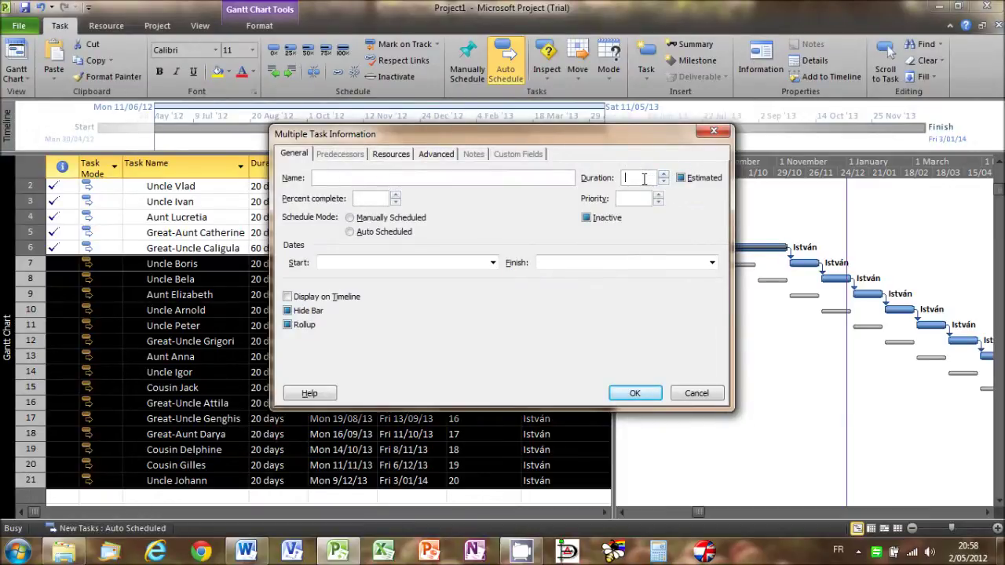
text(15d)
key(Return)
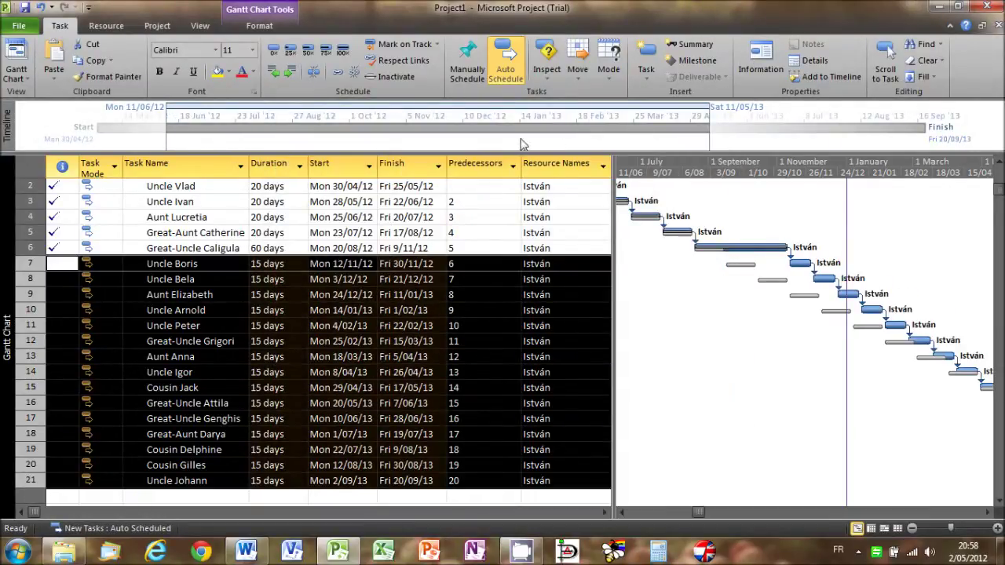
Mark tasks 7 to 21 as 100% complete and set the project's status date to 21/09/13.
click(343, 52)
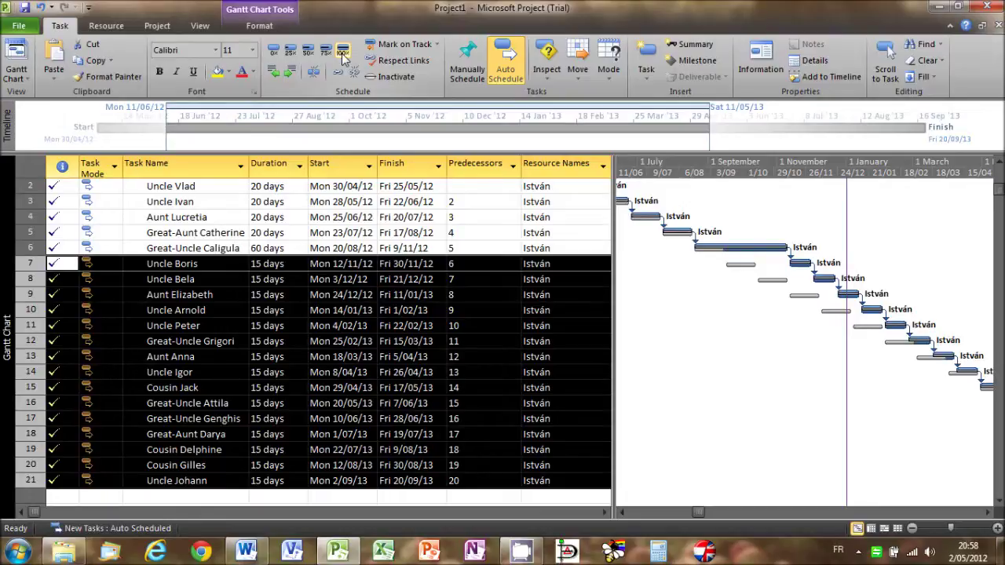
click(156, 27)
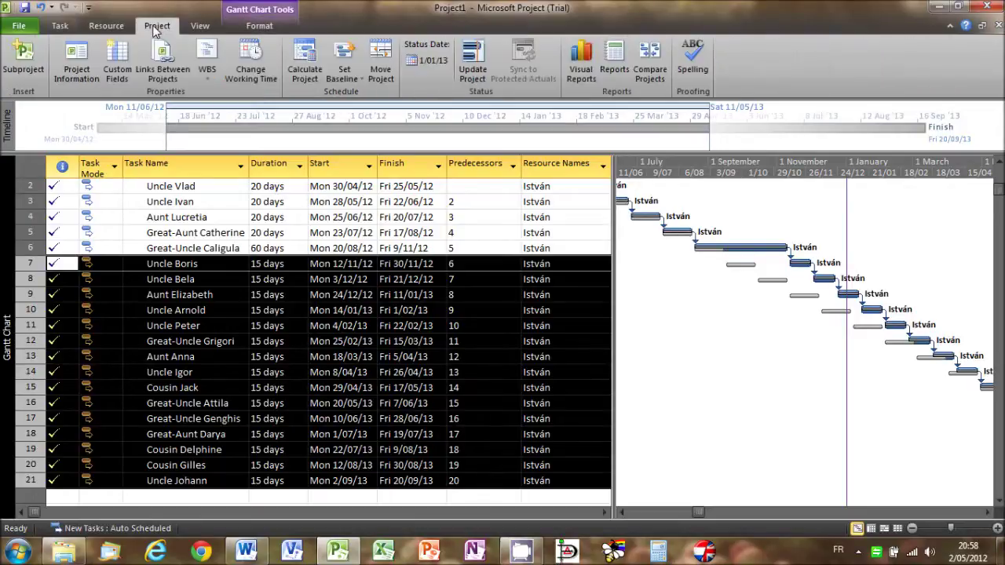
click(424, 63)
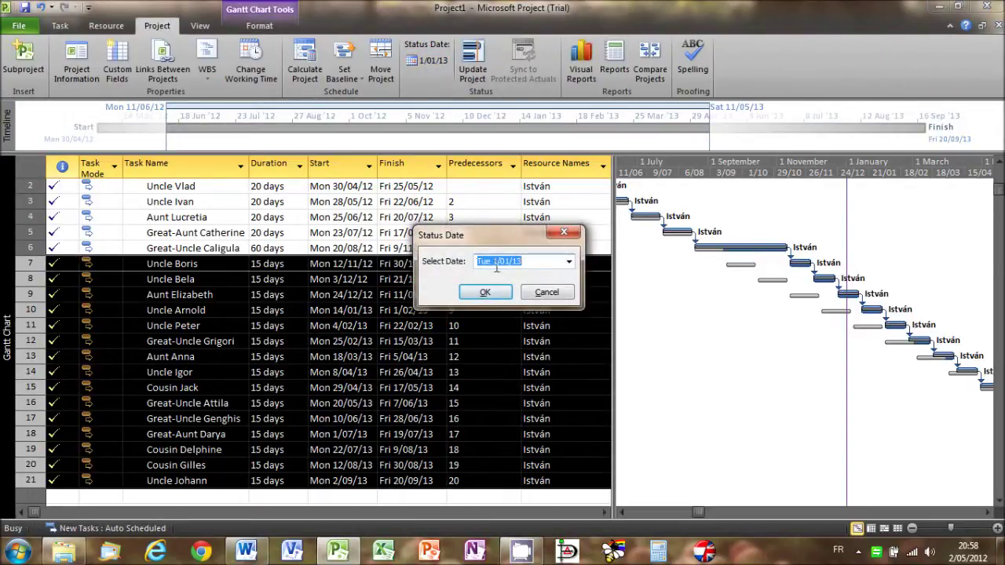
text(/09/13)
click(485, 290)
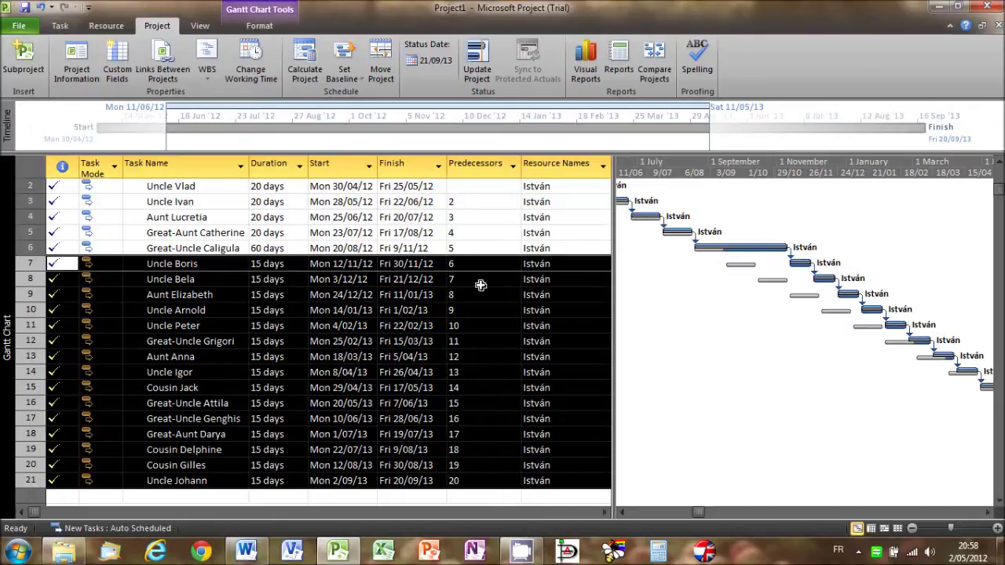
Apply the Earned Value Cost Indicators task table to examine the completed project's cost performance.
click(36, 172)
right_click(35, 172)
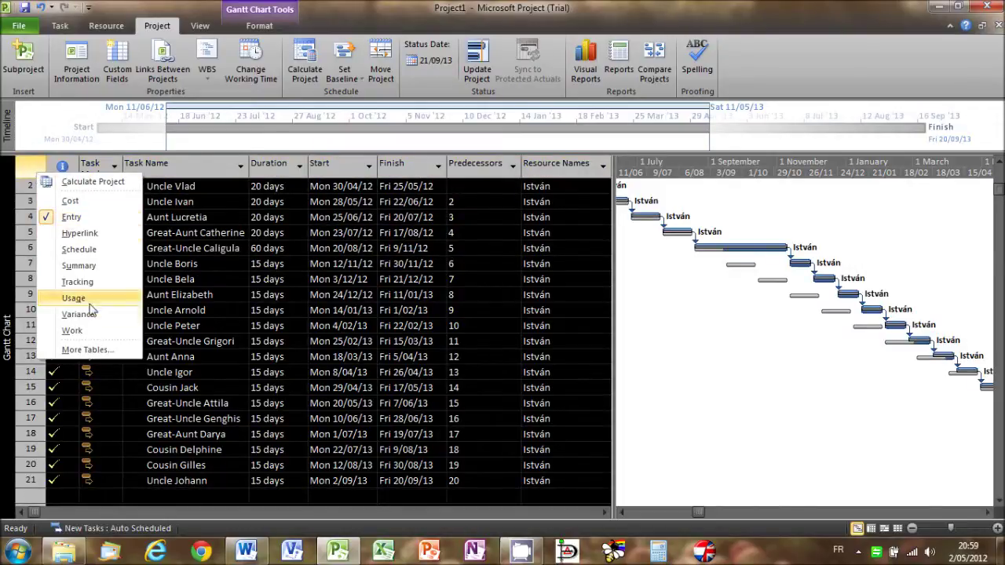
click(88, 351)
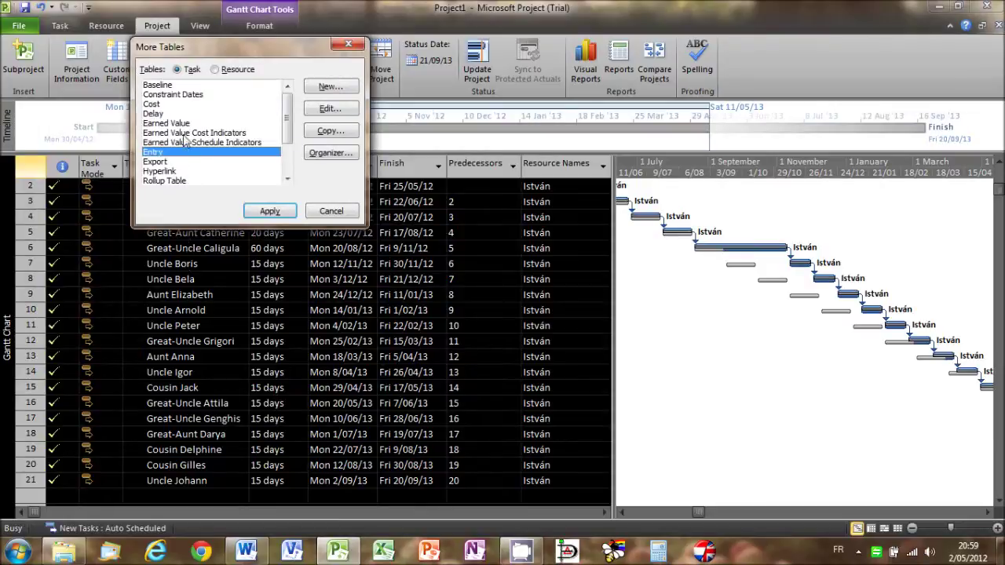
click(185, 135)
click(269, 211)
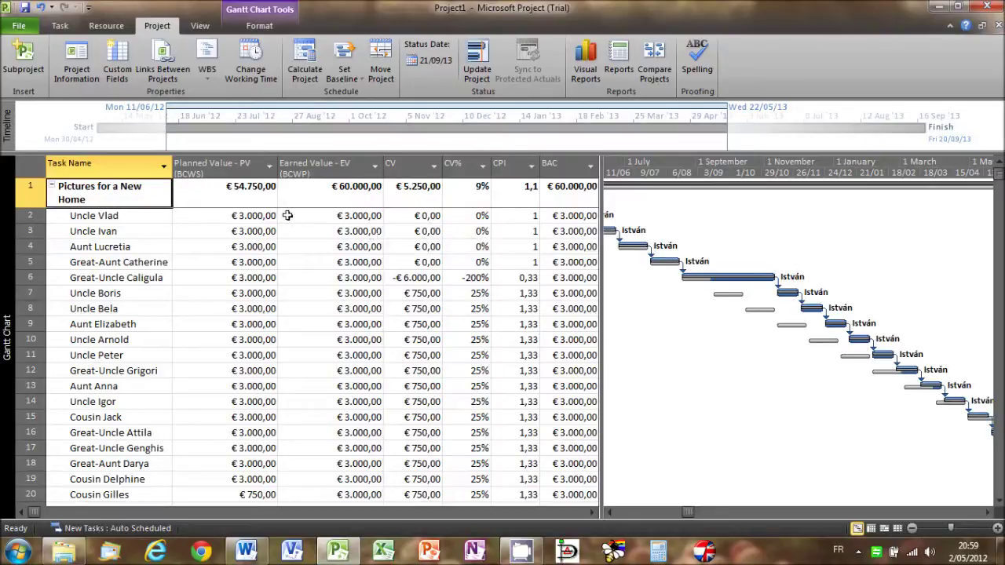
Switch to the Earned Value Schedule Indicators task table to examine the completed project's schedule performance.
right_click(32, 169)
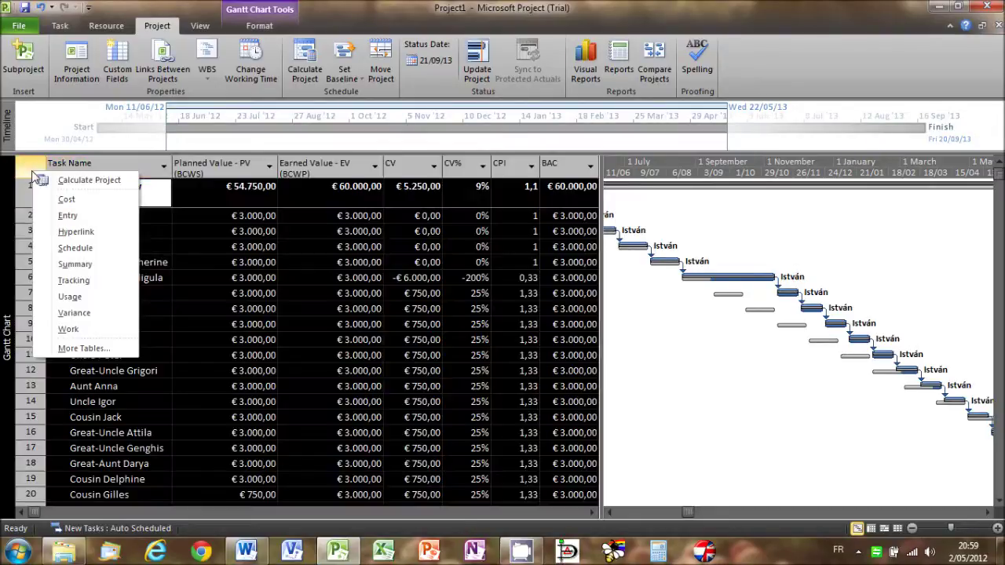
click(79, 348)
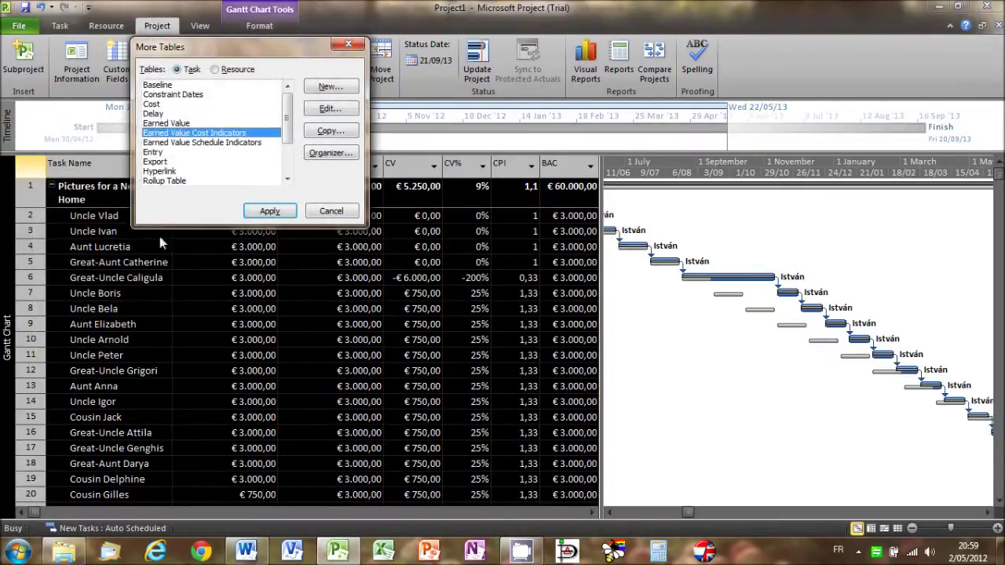
click(178, 142)
click(269, 211)
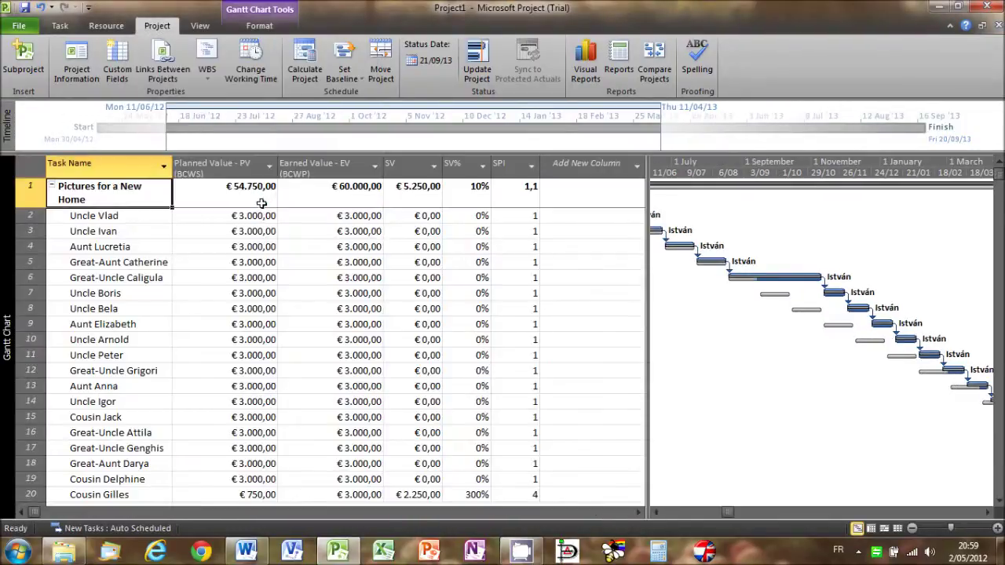